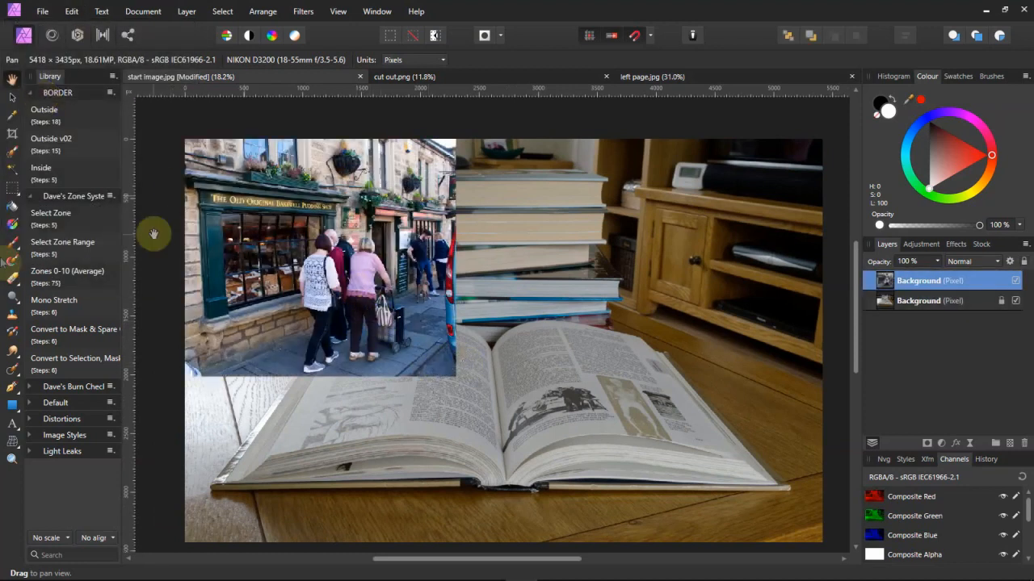
# - Scale down the street photo layer and position it over the book's left page
pyautogui.click(13, 97)
pyautogui.moveTo(339, 275); pyautogui.dragTo(412, 364)
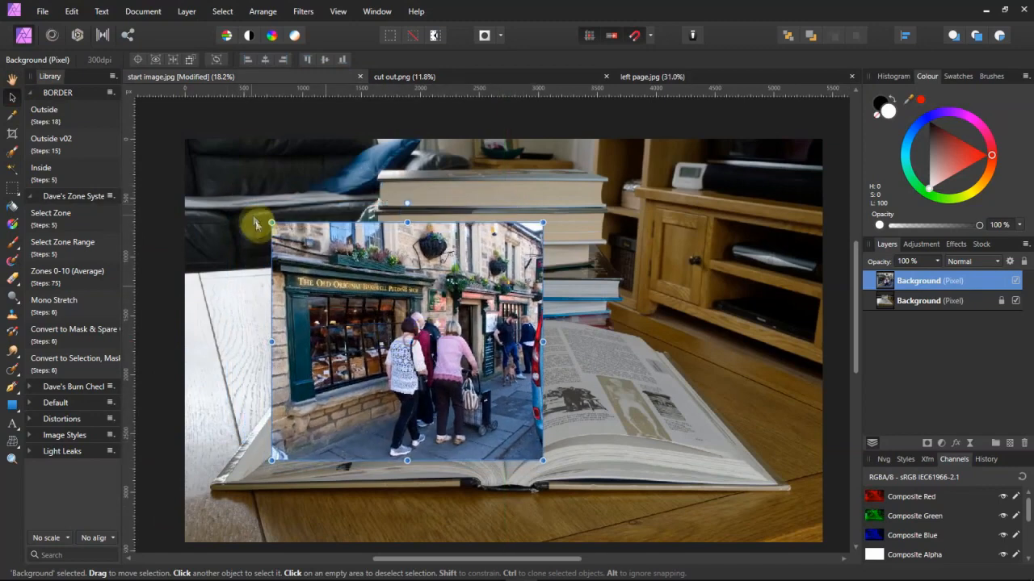
pyautogui.moveTo(258, 223); pyautogui.dragTo(305, 284)
pyautogui.moveTo(420, 383); pyautogui.dragTo(377, 363)
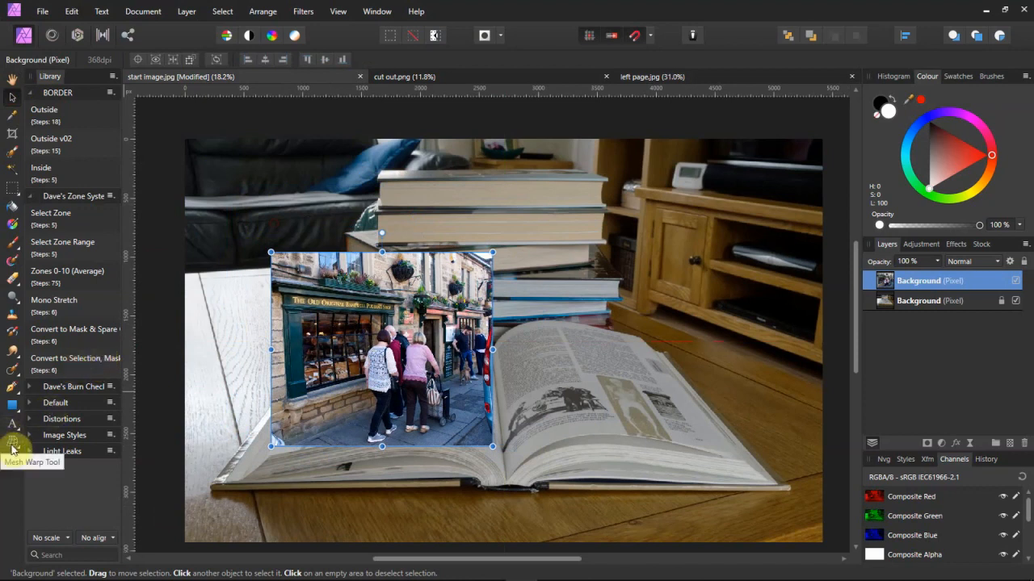
# - Start a Mesh Warp on the street photo and move its four corner nodes to the corners of the book's left page
pyautogui.moveTo(13, 442); pyautogui.dragTo(51, 445)
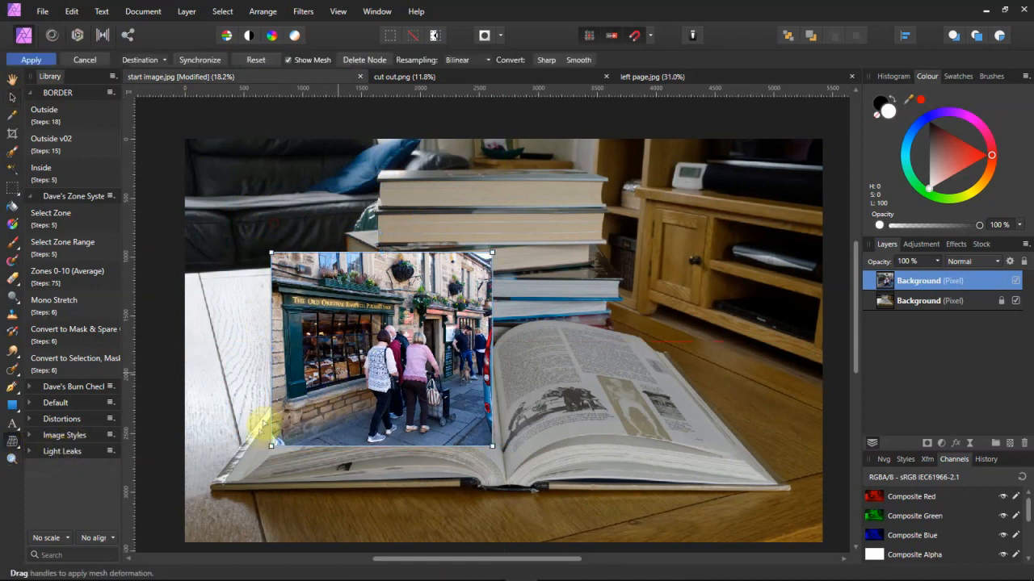
pyautogui.moveTo(272, 447); pyautogui.dragTo(271, 456)
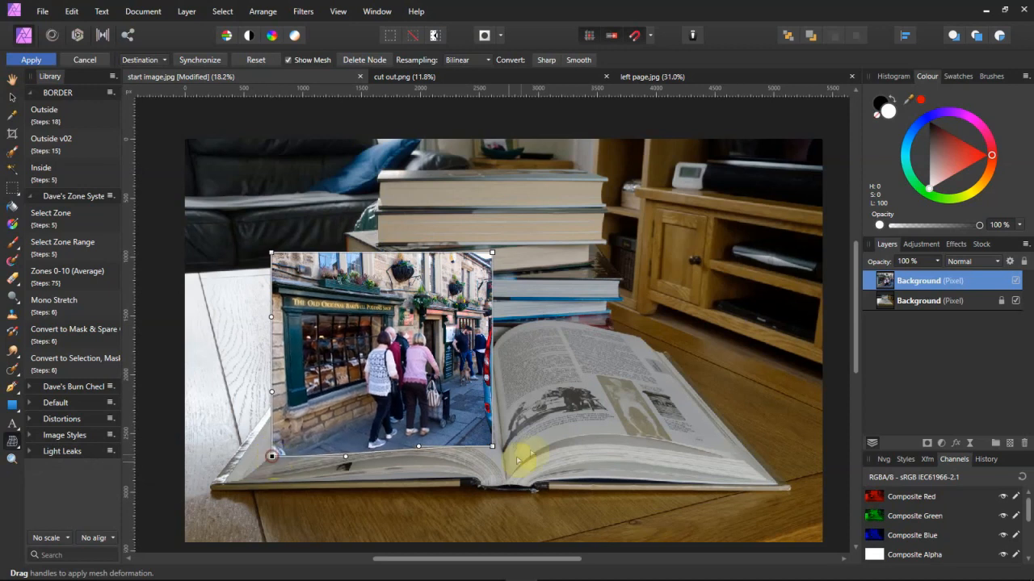
pyautogui.moveTo(495, 450); pyautogui.dragTo(502, 470)
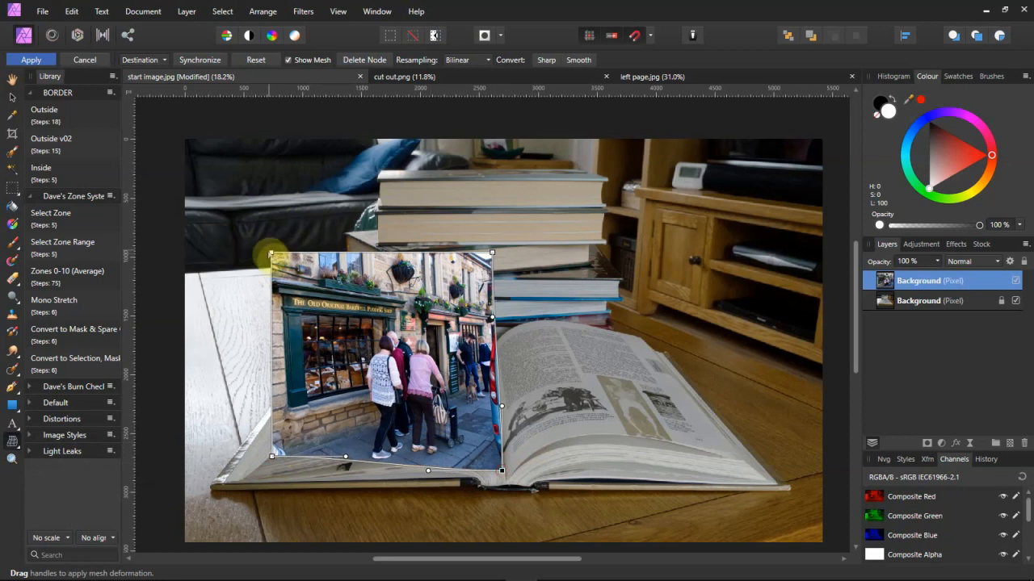
pyautogui.moveTo(492, 255); pyautogui.dragTo(491, 347)
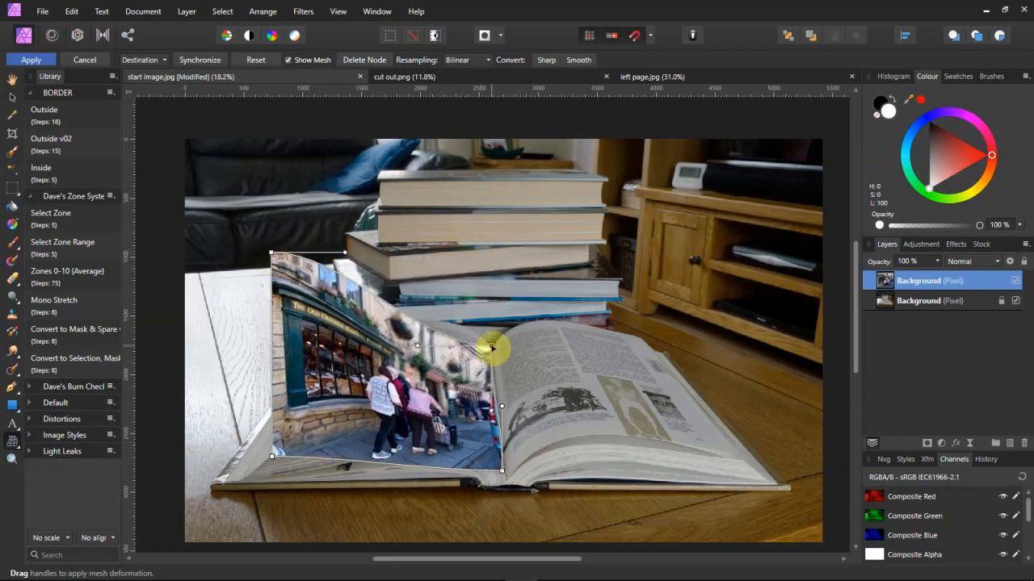
pyautogui.moveTo(271, 256); pyautogui.dragTo(344, 330)
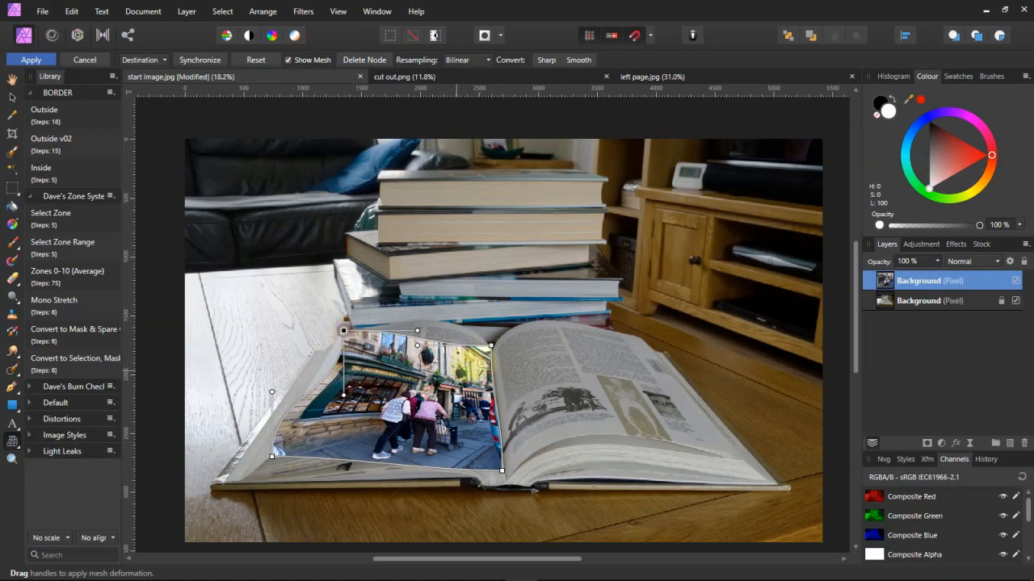
# - Curve the top and bottom edges of the street photo's mesh to follow the bend of the left page
pyautogui.moveTo(416, 331); pyautogui.dragTo(418, 315)
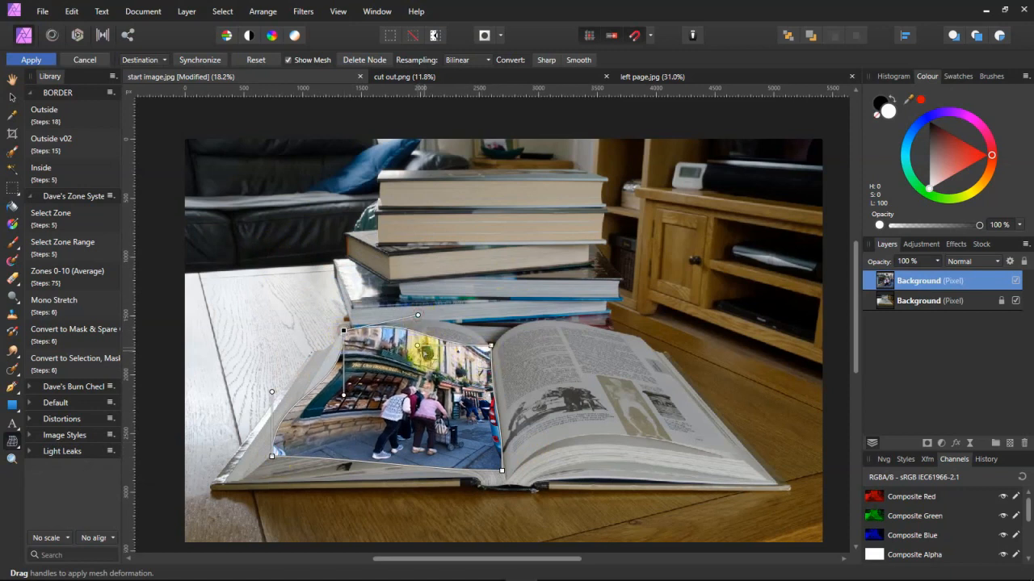
pyautogui.moveTo(418, 345); pyautogui.dragTo(449, 320)
pyautogui.click(273, 456)
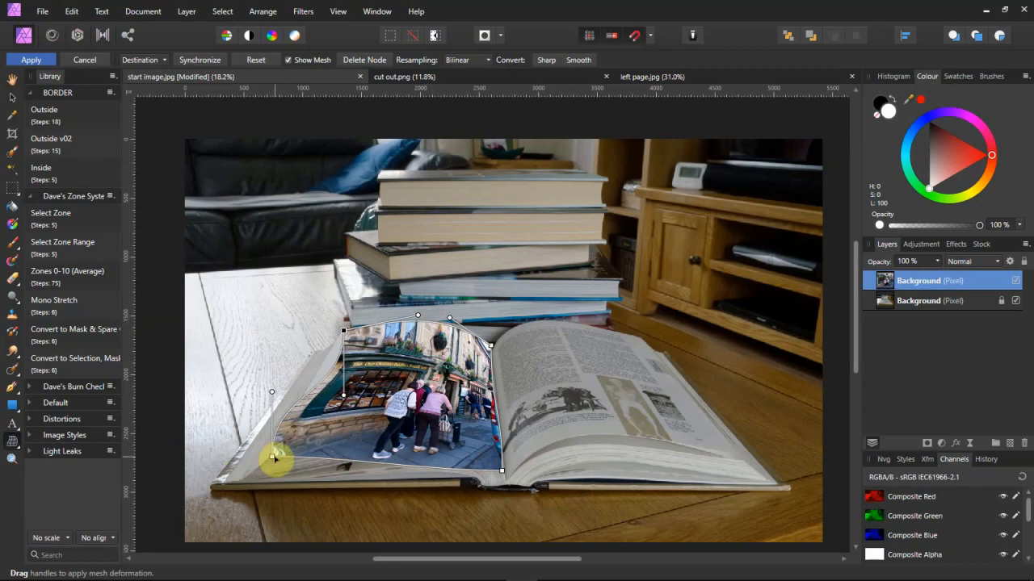
pyautogui.moveTo(273, 458); pyautogui.dragTo(372, 426)
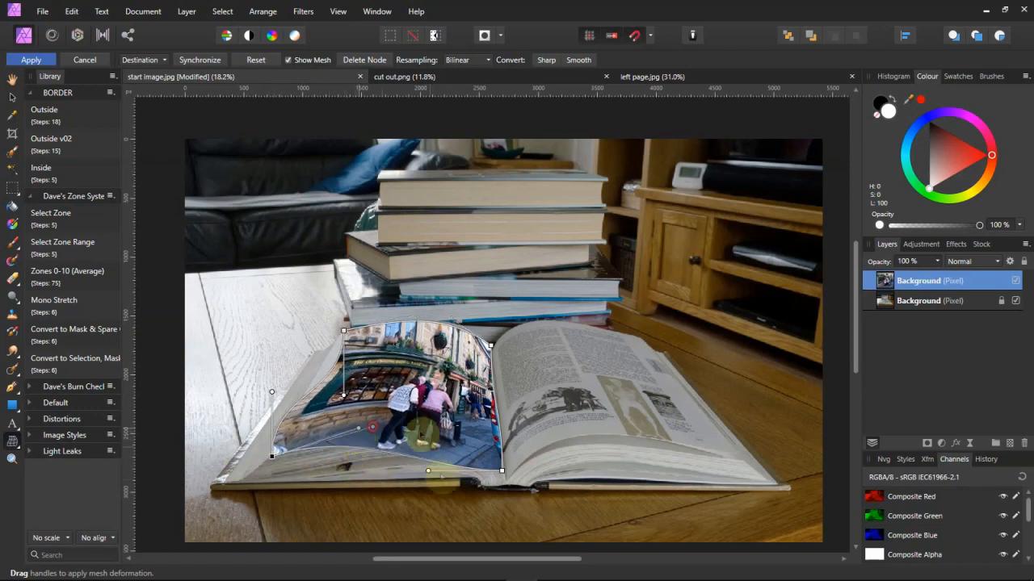
pyautogui.moveTo(428, 470); pyautogui.dragTo(454, 418)
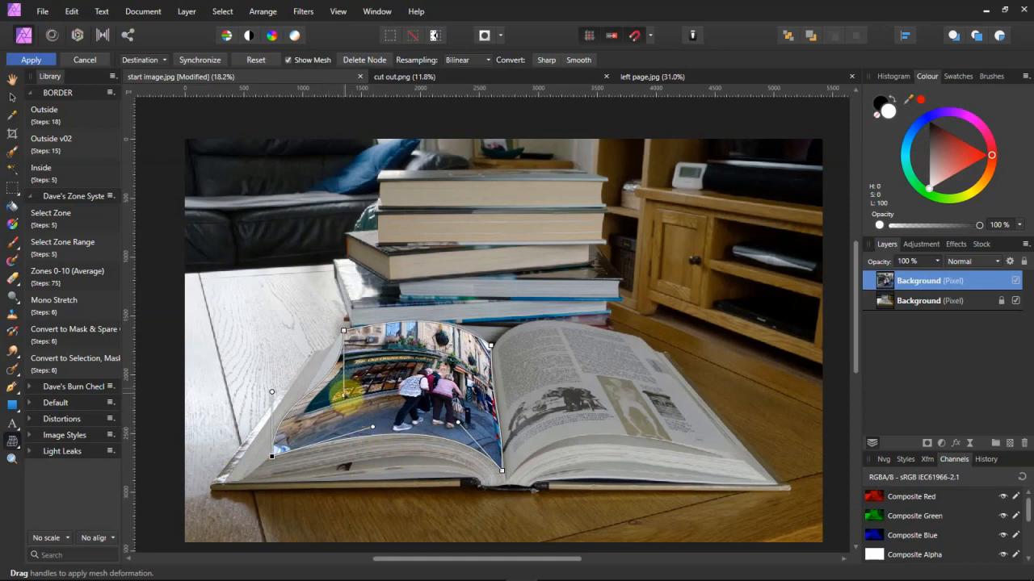
# - Align the street photo's outer and spine-side mesh edges with the left page's sides and apply the warp
pyautogui.moveTo(345, 397); pyautogui.dragTo(316, 392)
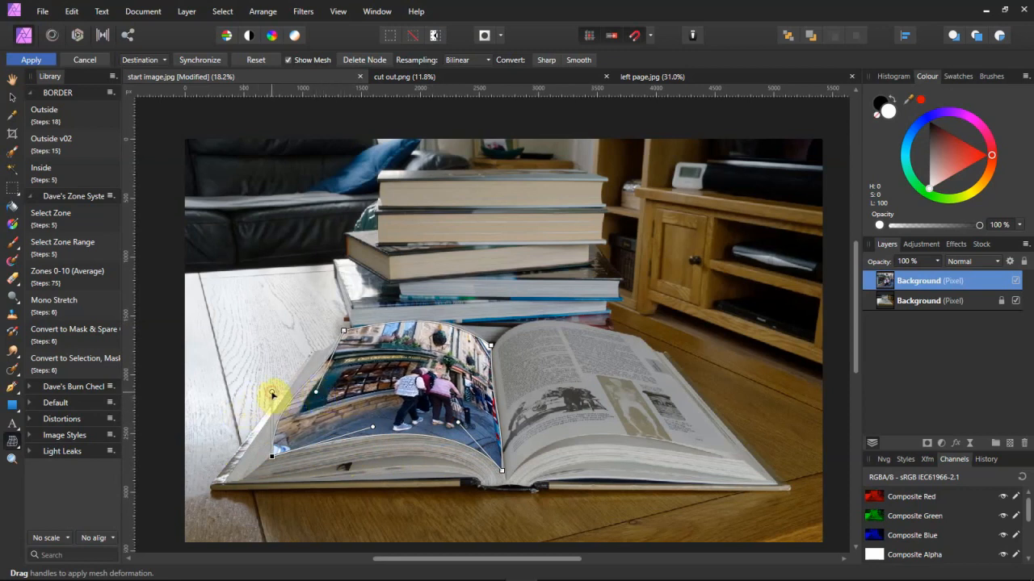
pyautogui.moveTo(297, 408); pyautogui.dragTo(307, 393)
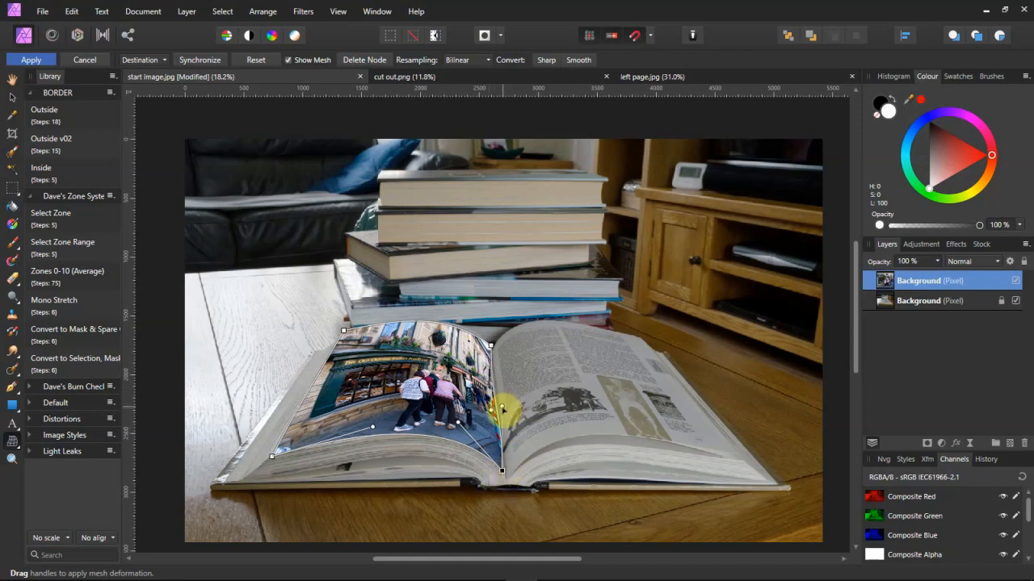
pyautogui.moveTo(495, 408); pyautogui.dragTo(498, 415)
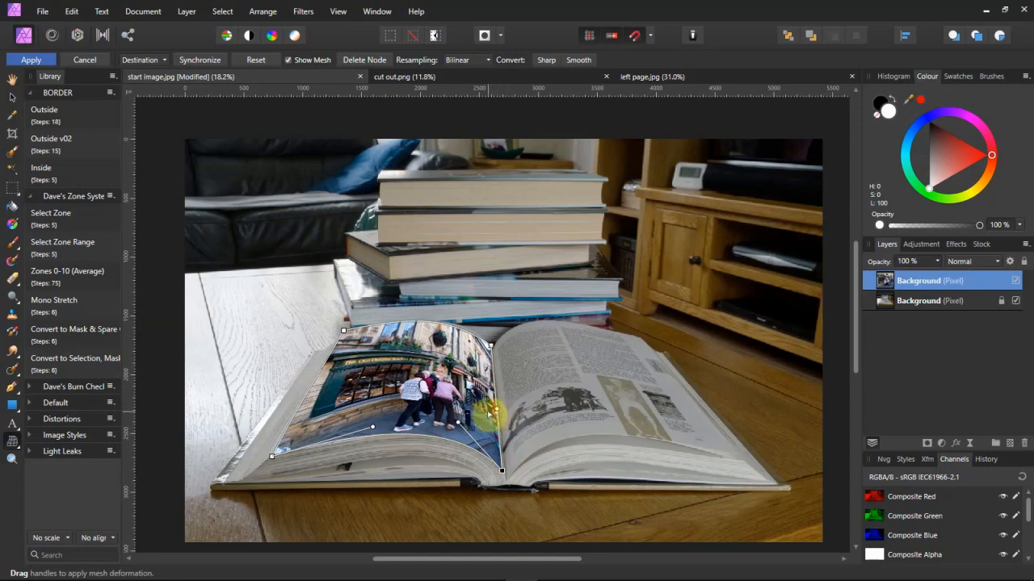
pyautogui.click(12, 100)
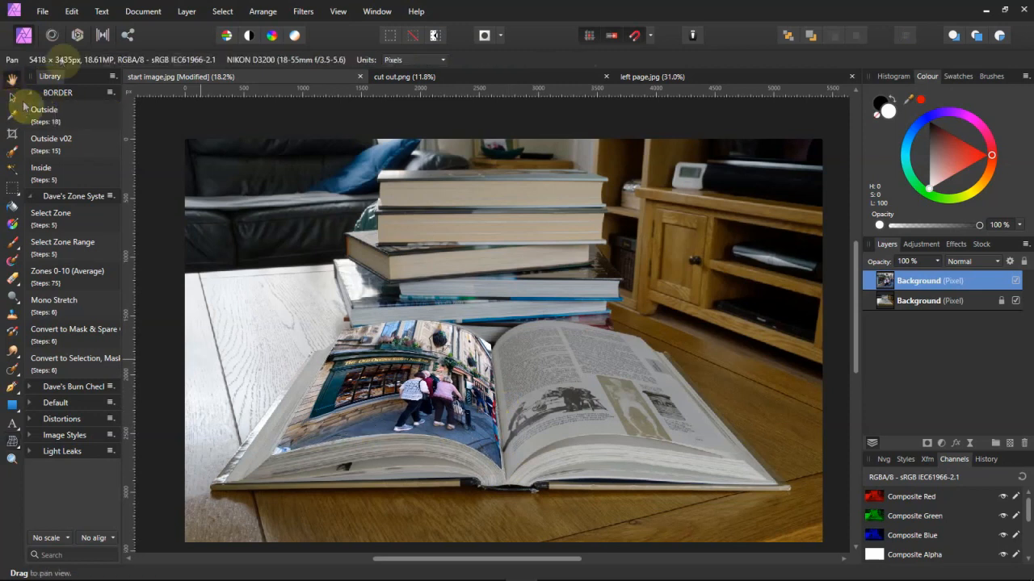
# - Open the image right page.jpg from the source folder
pyautogui.click(42, 11)
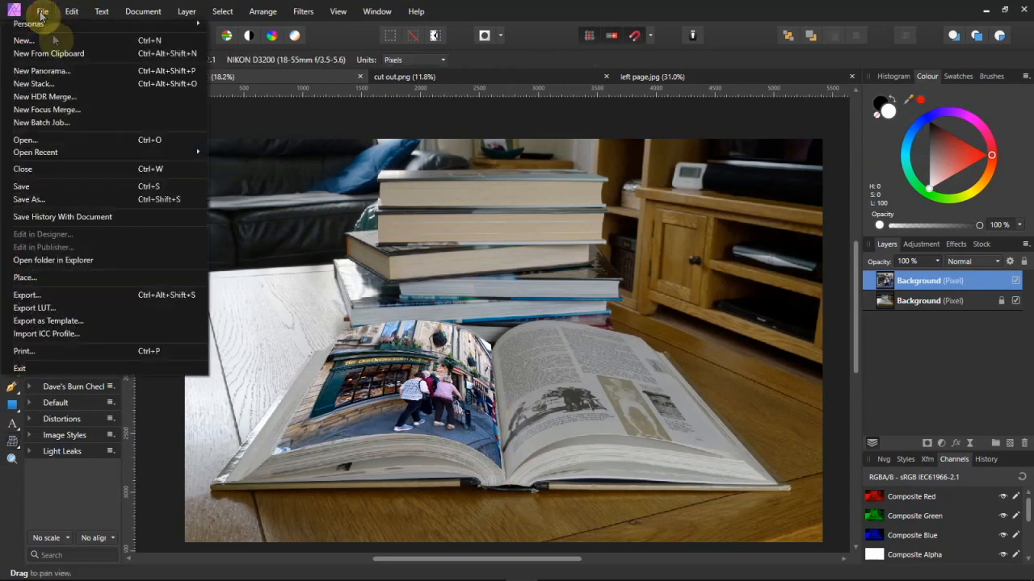
pyautogui.click(54, 141)
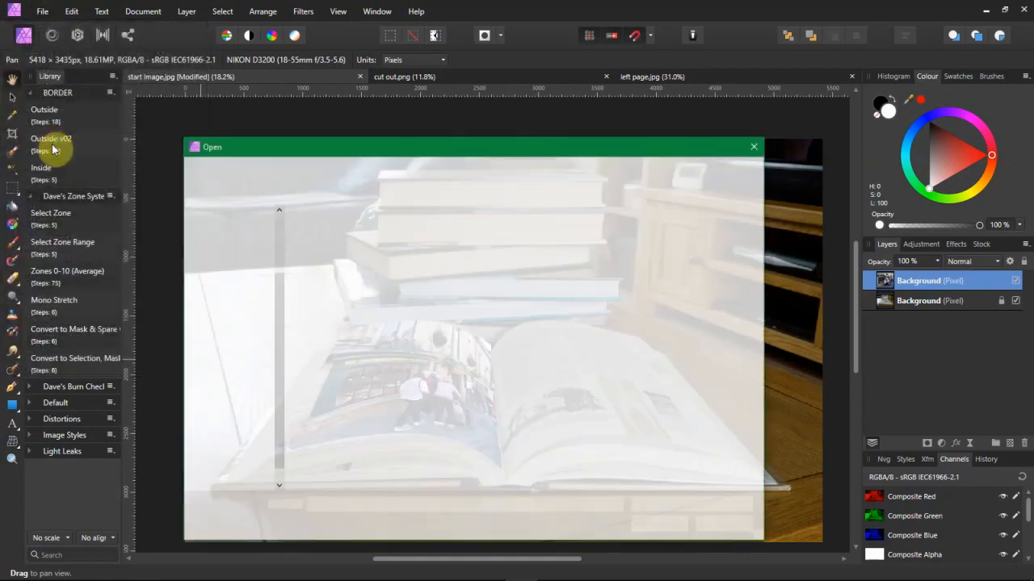
pyautogui.click(669, 247)
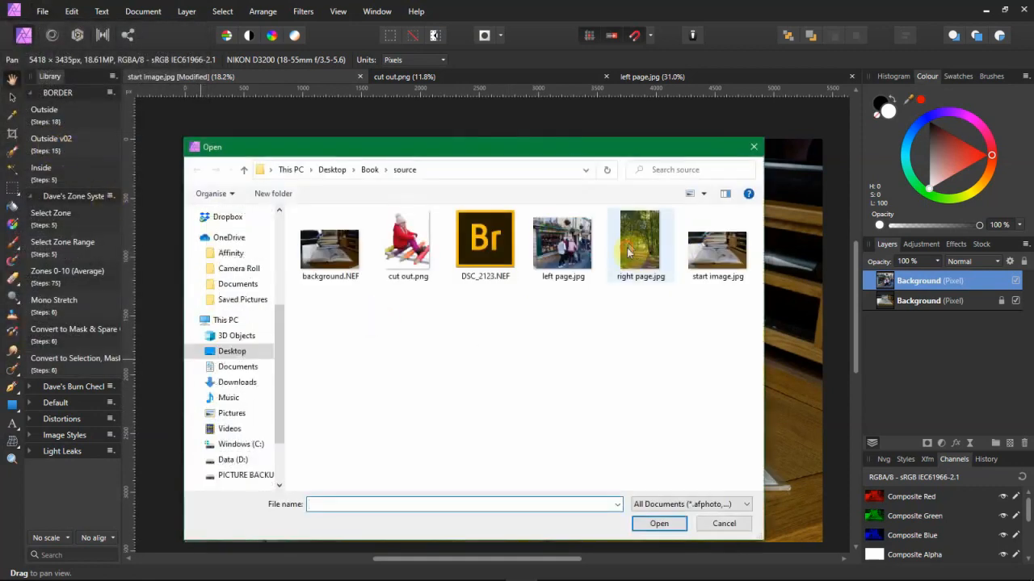
pyautogui.click(660, 524)
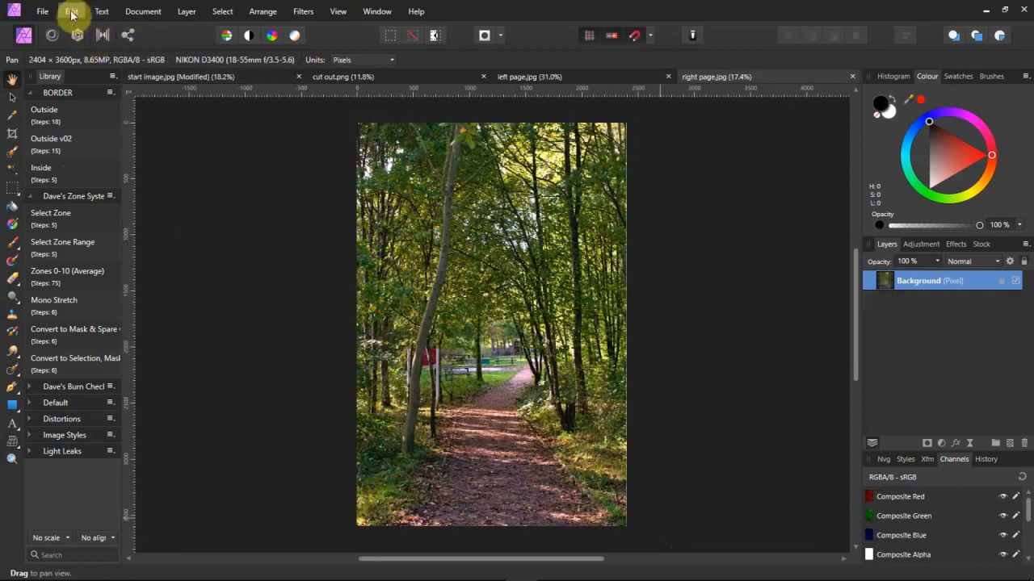
# - Copy the woodland photo and paste it as a new layer into start image.jpg
pyautogui.click(71, 13)
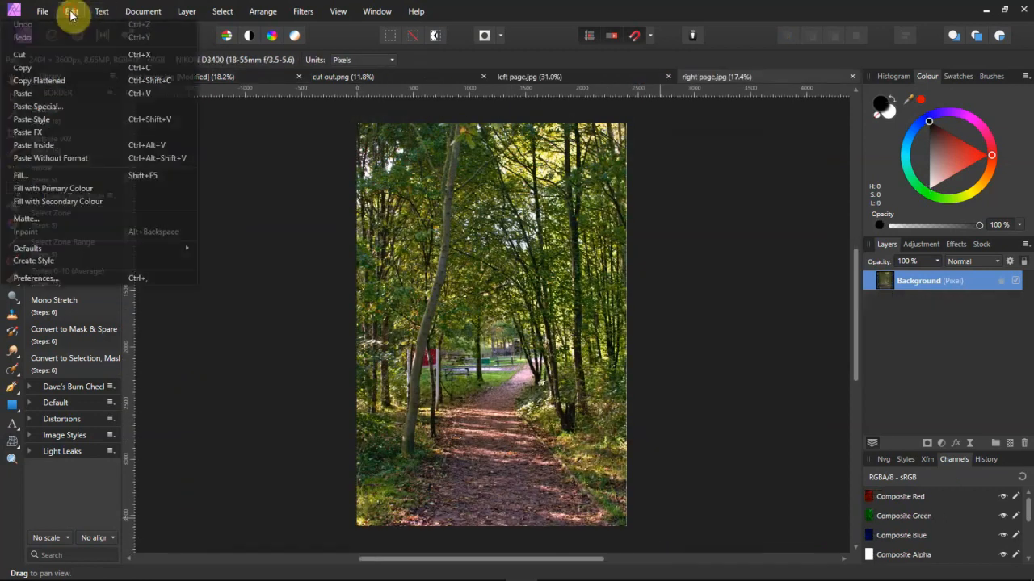
pyautogui.click(62, 69)
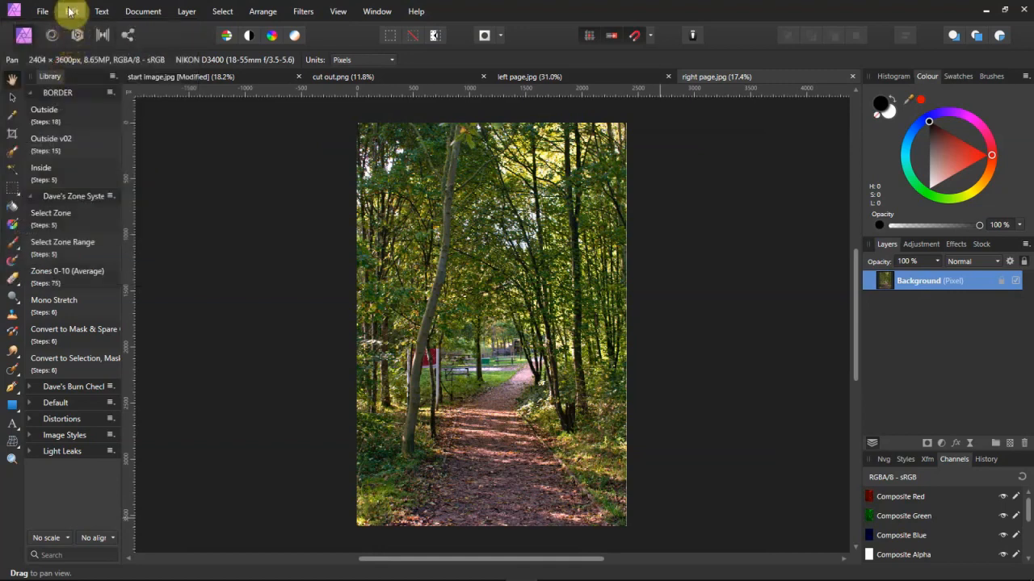
pyautogui.click(182, 78)
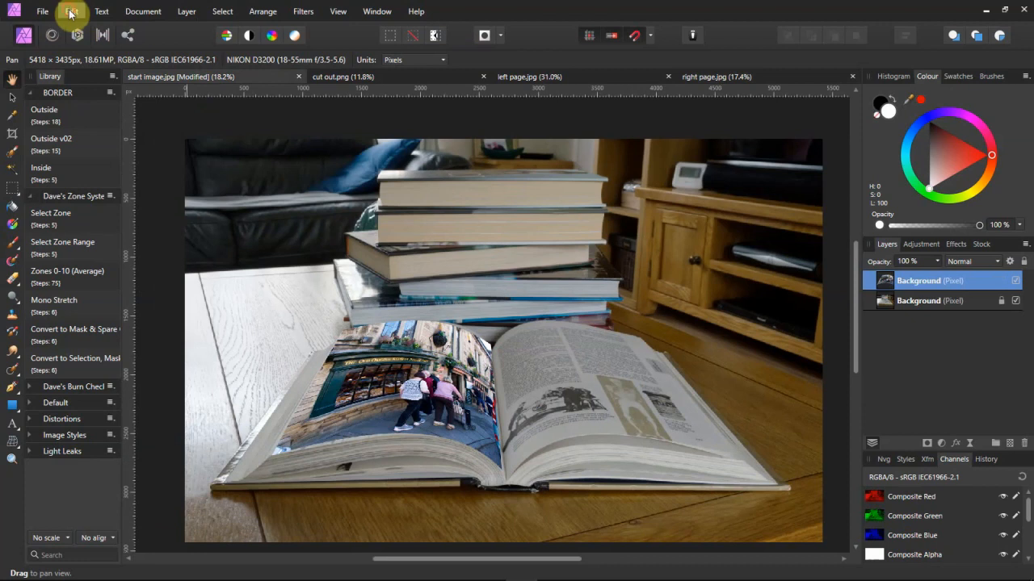
pyautogui.click(72, 11)
pyautogui.click(57, 90)
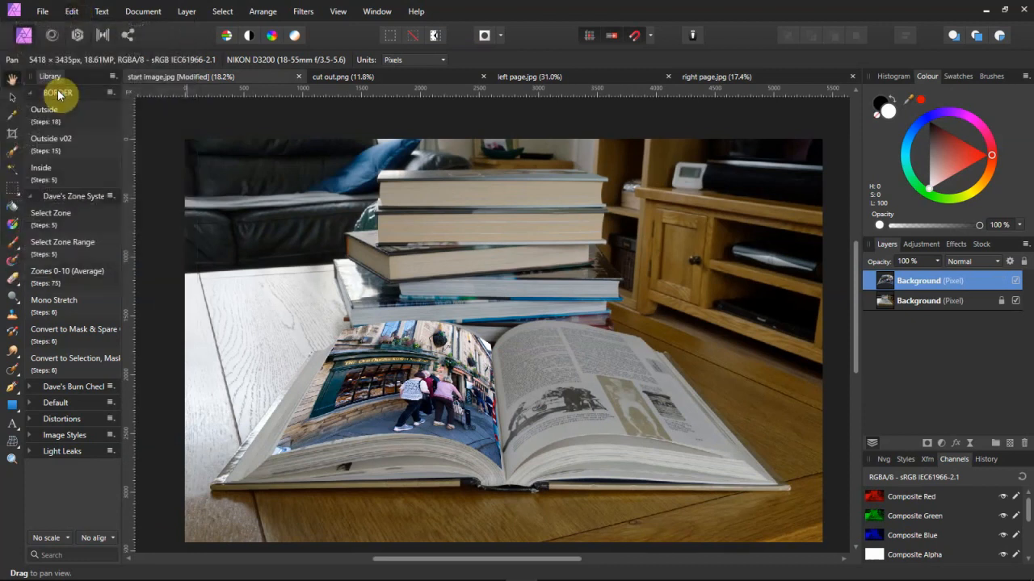
# - Scale down the pasted woodland photo and position it over the book's right page
pyautogui.click(12, 97)
pyautogui.moveTo(294, 328); pyautogui.dragTo(383, 385)
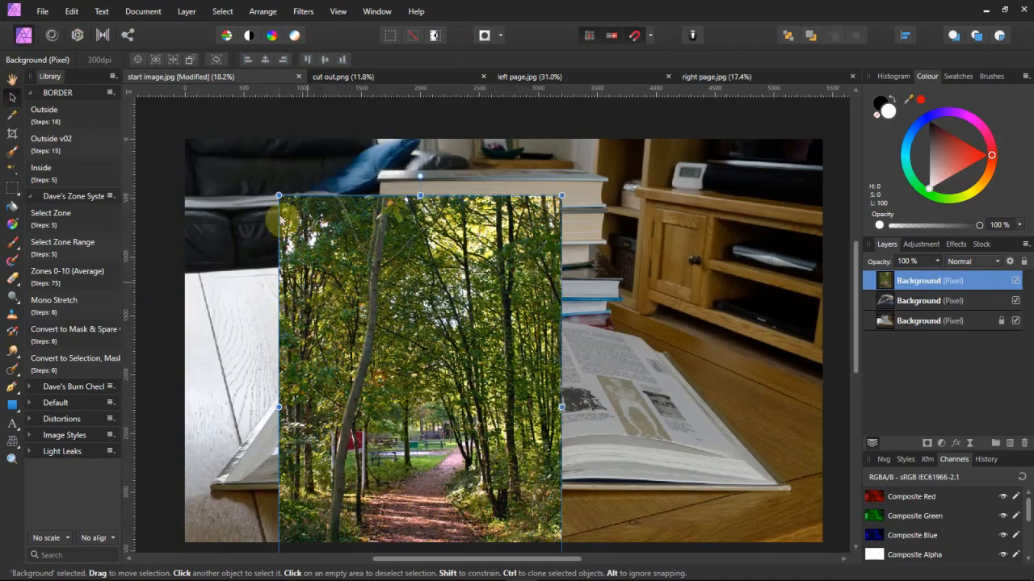
pyautogui.moveTo(278, 195); pyautogui.dragTo(380, 349)
pyautogui.moveTo(467, 447); pyautogui.dragTo(635, 339)
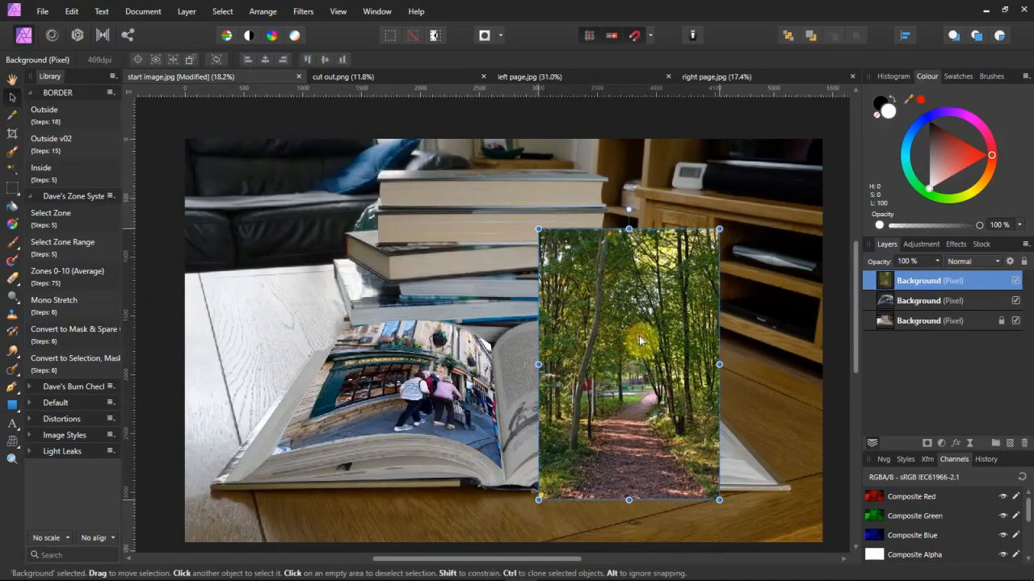
pyautogui.moveTo(718, 230); pyautogui.dragTo(699, 259)
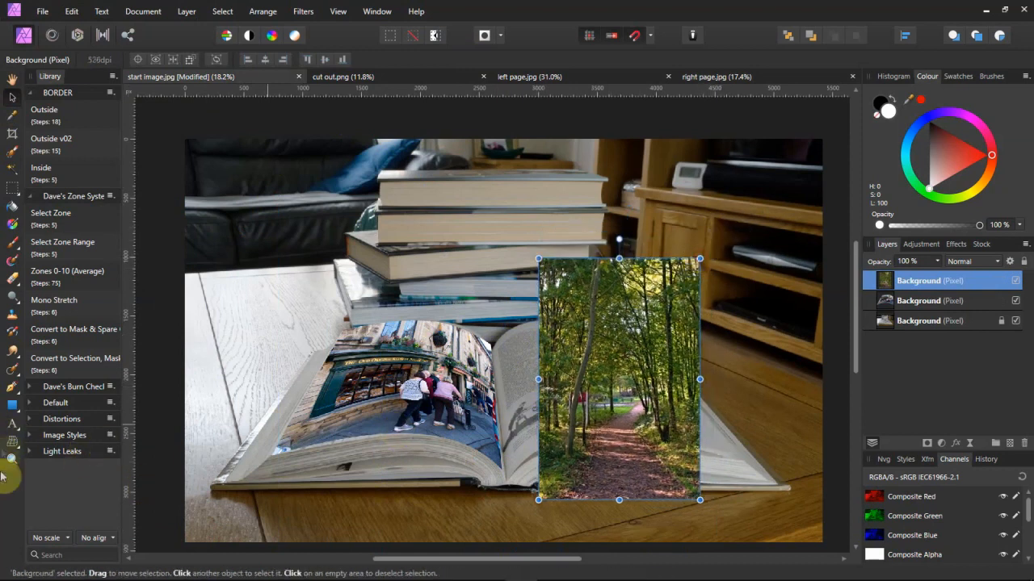
# - Start a Mesh Warp on the woodland photo, fit its corner nodes to the right page, and curve its bottom edge along the page
pyautogui.click(13, 446)
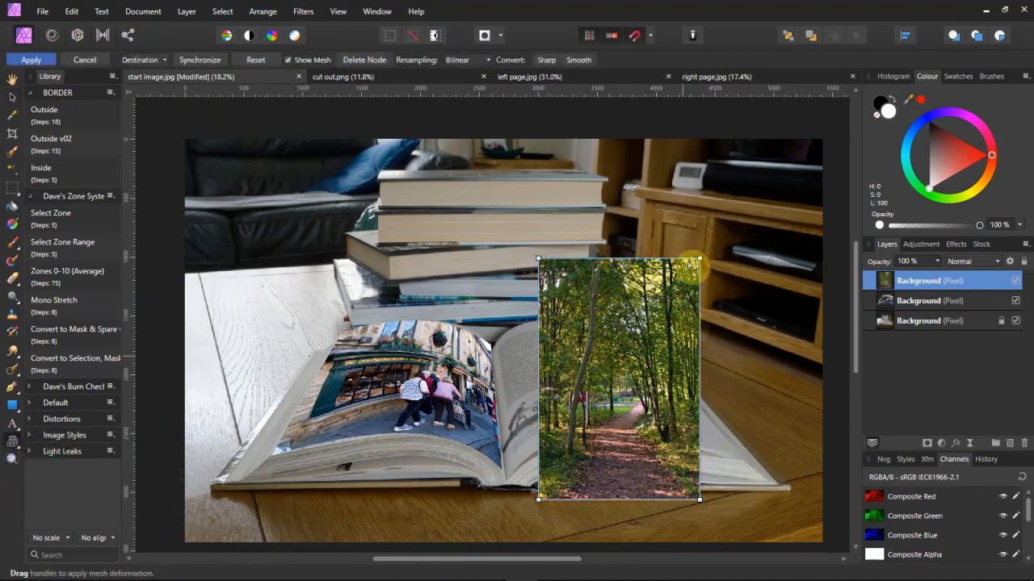
pyautogui.moveTo(539, 259); pyautogui.dragTo(495, 341)
pyautogui.moveTo(700, 259); pyautogui.dragTo(643, 338)
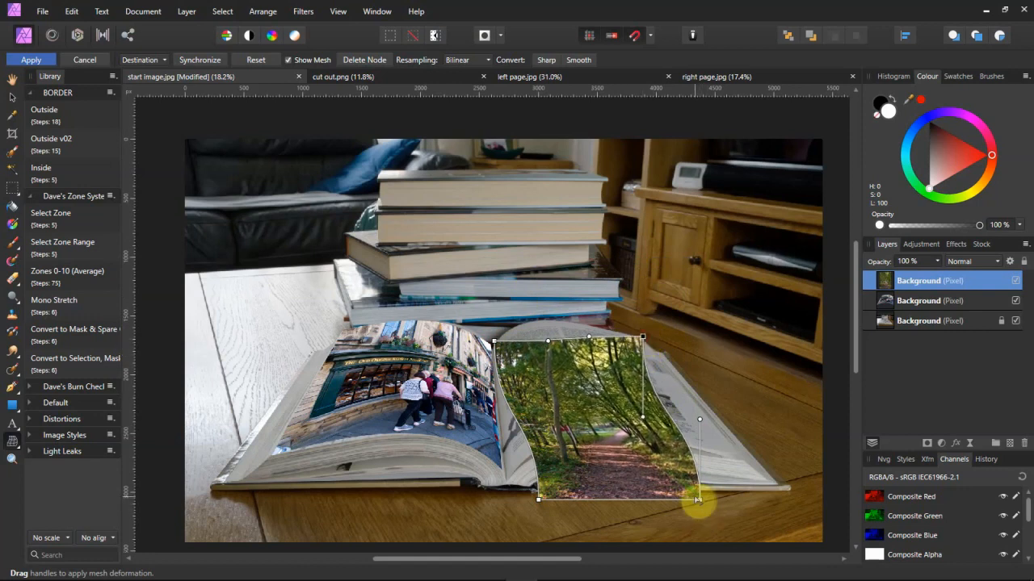
pyautogui.moveTo(699, 500); pyautogui.dragTo(743, 463)
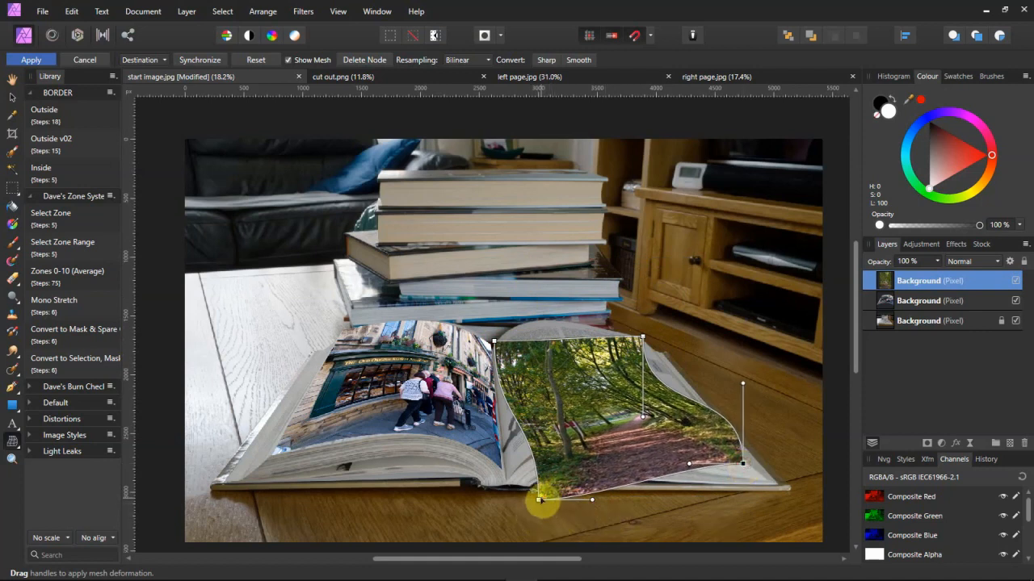
pyautogui.moveTo(537, 502); pyautogui.dragTo(576, 408)
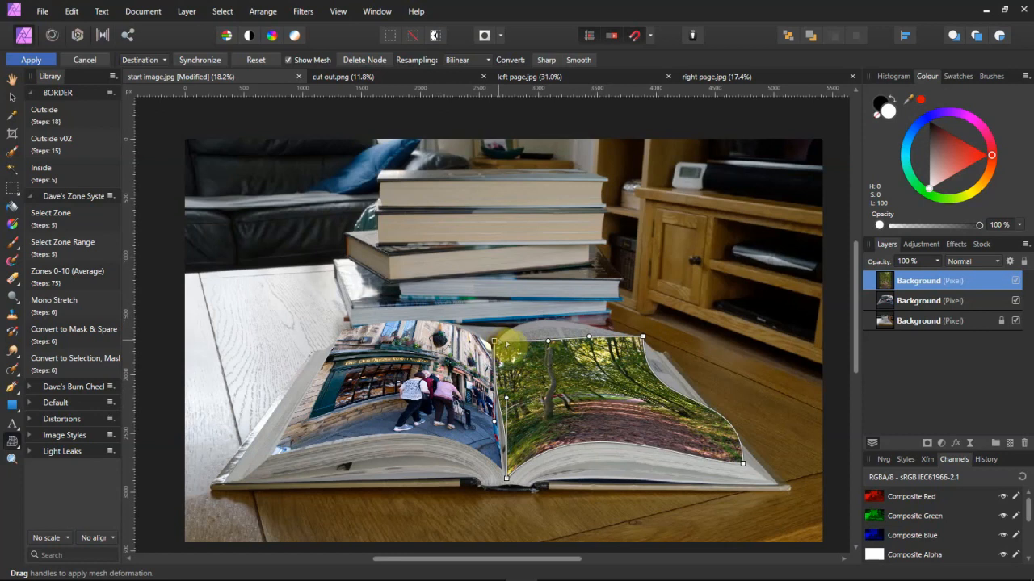
# - Curve the top edge of the woodland photo's mesh and align its outer and spine-side edges with the right page
pyautogui.moveTo(546, 343); pyautogui.dragTo(539, 300)
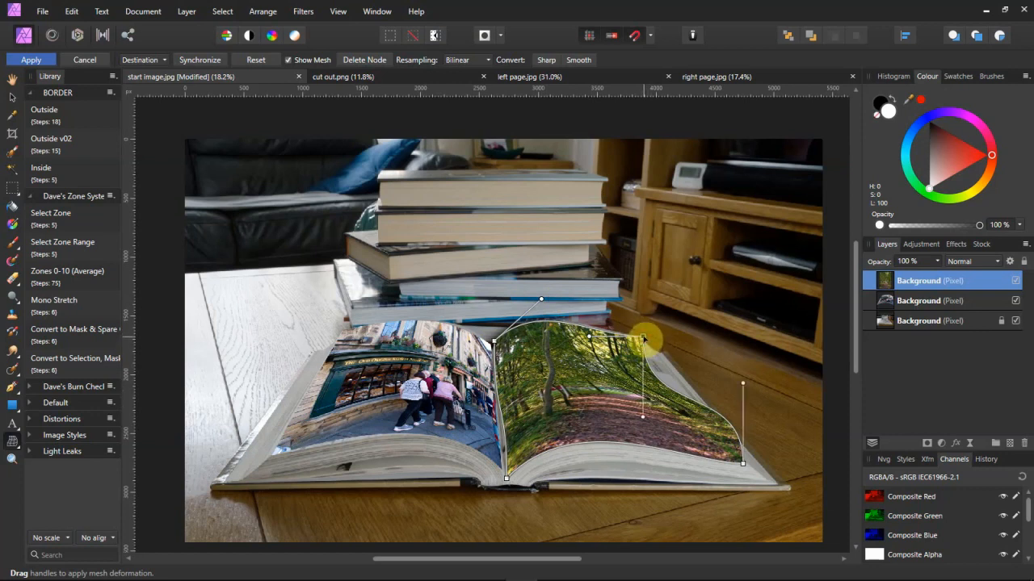
pyautogui.click(642, 336)
pyautogui.moveTo(643, 419); pyautogui.dragTo(681, 404)
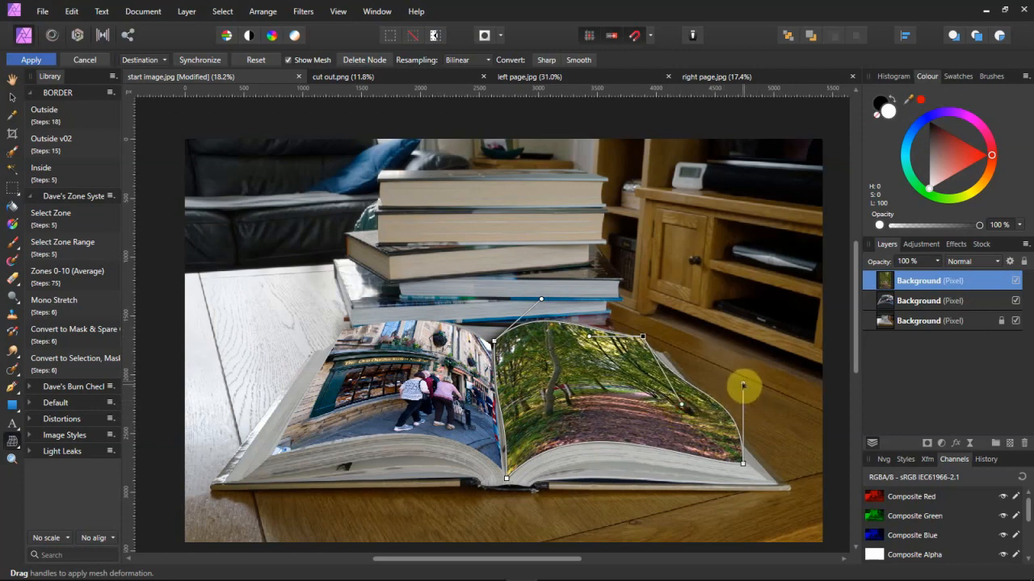
pyautogui.moveTo(743, 385); pyautogui.dragTo(704, 413)
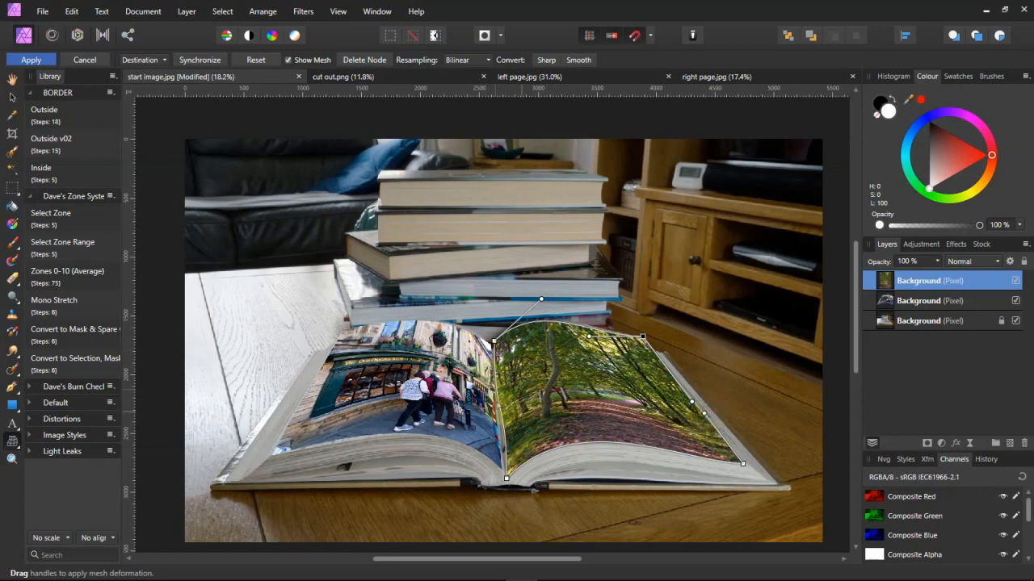
pyautogui.click(494, 342)
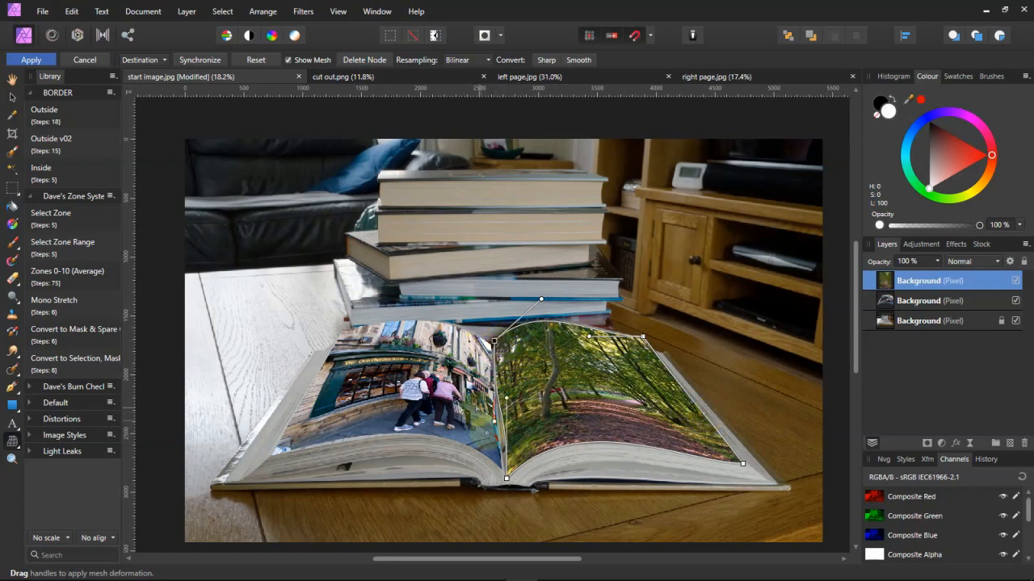
pyautogui.moveTo(494, 422)
pyautogui.mouseDown()
pyautogui.moveTo(500, 428)
pyautogui.moveTo(497, 402)
pyautogui.mouseUp()
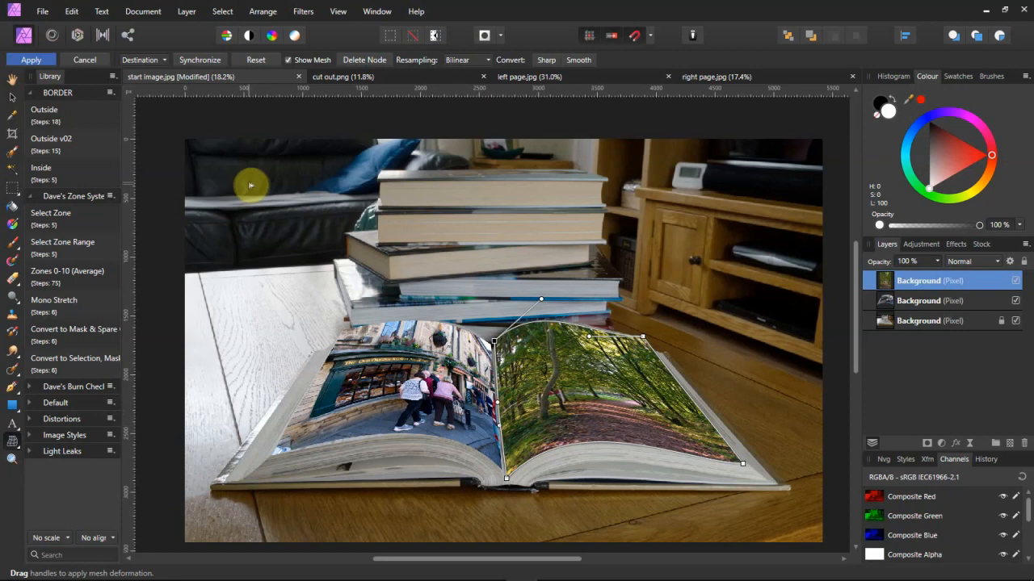
# - Finish the woodland photo's mesh warp, copy the girl cut-out from cut out.png, and paste it as a new layer into start image.jpg
pyautogui.click(12, 79)
pyautogui.click(335, 77)
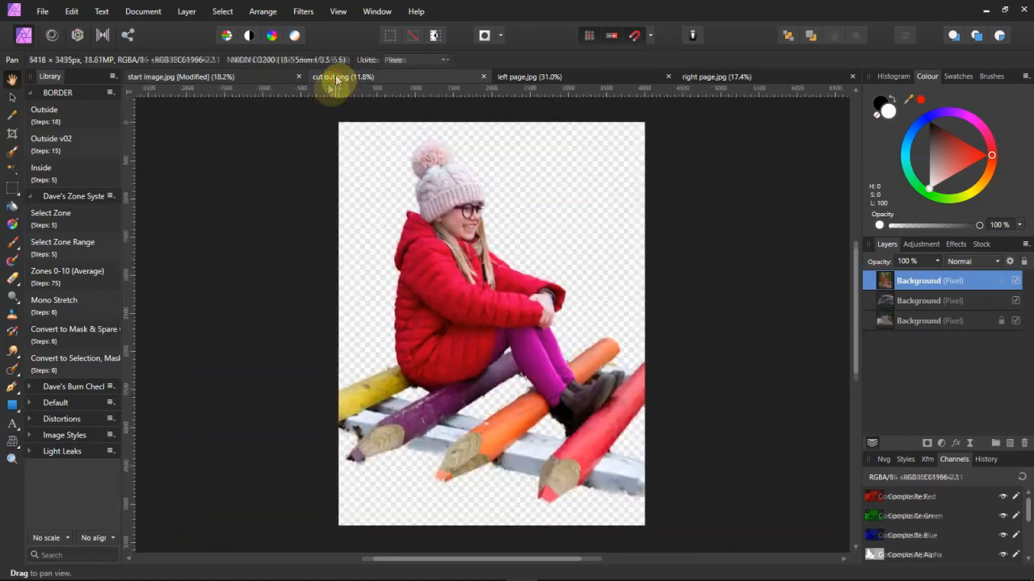
pyautogui.click(71, 11)
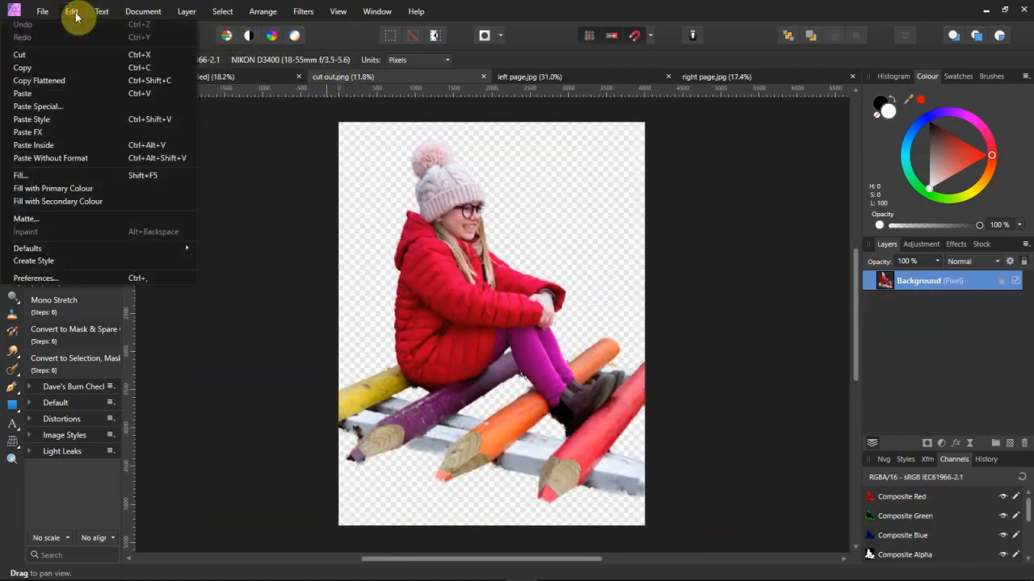
pyautogui.click(57, 68)
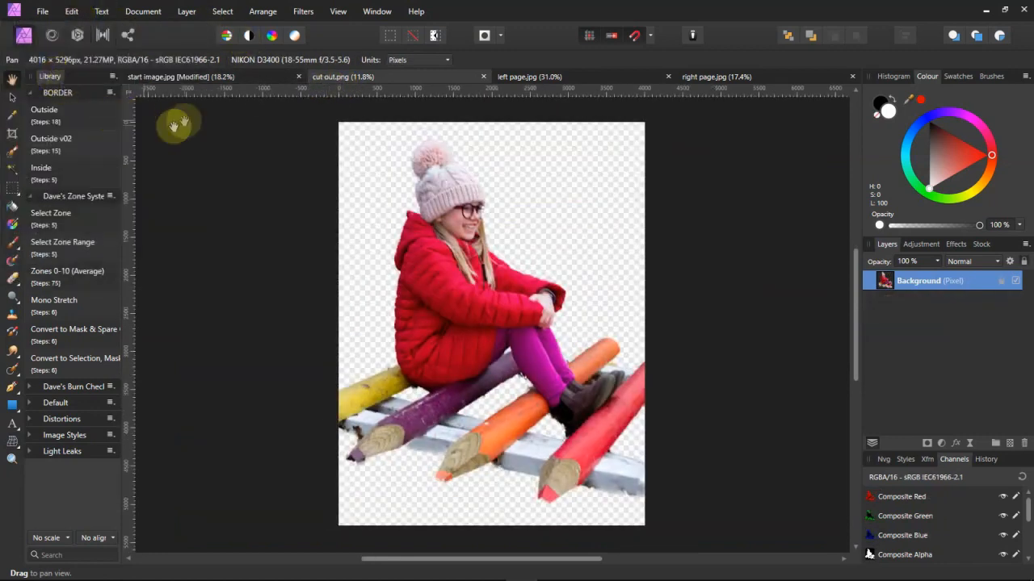
pyautogui.click(187, 79)
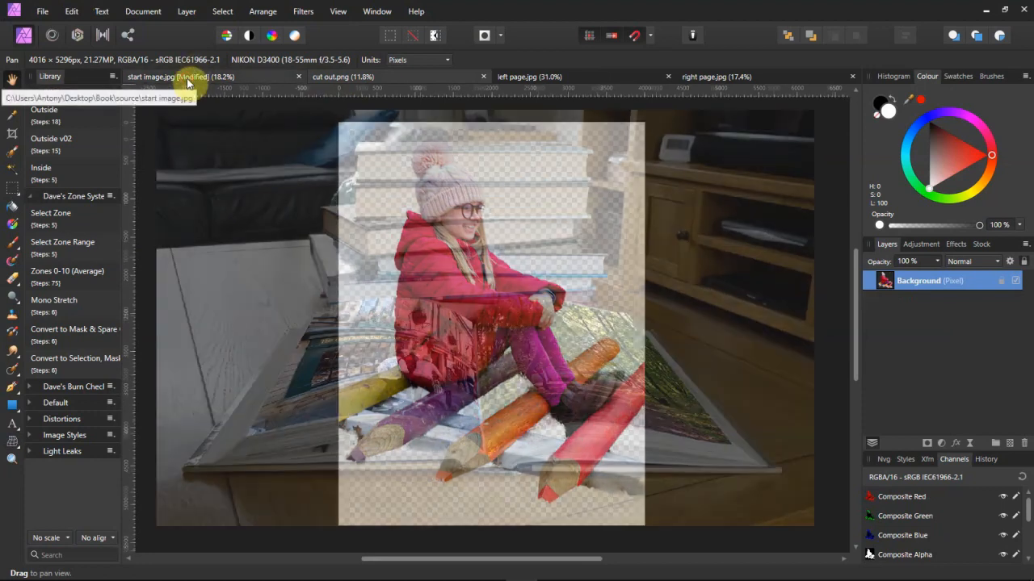
pyautogui.click(71, 15)
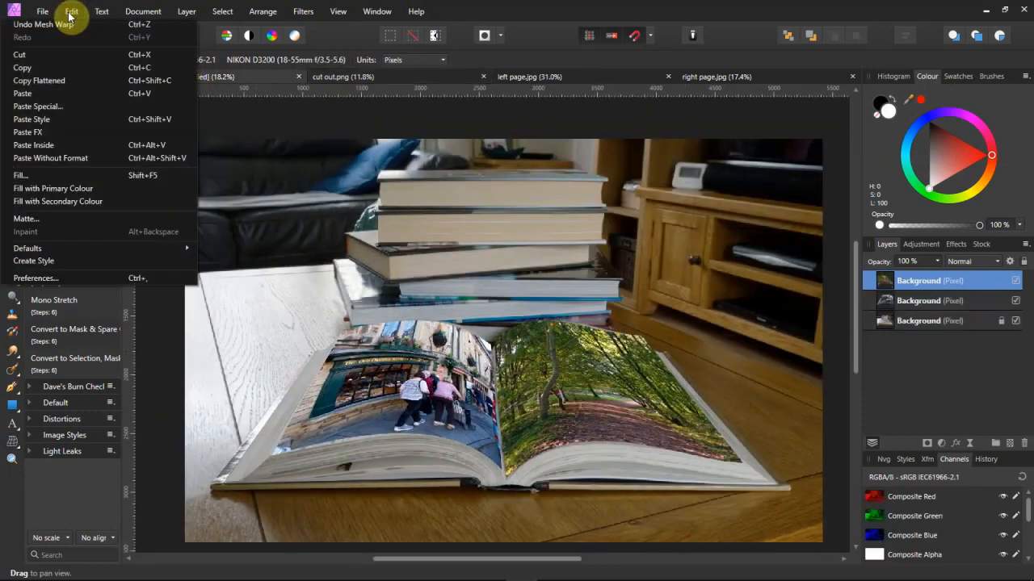
pyautogui.click(36, 94)
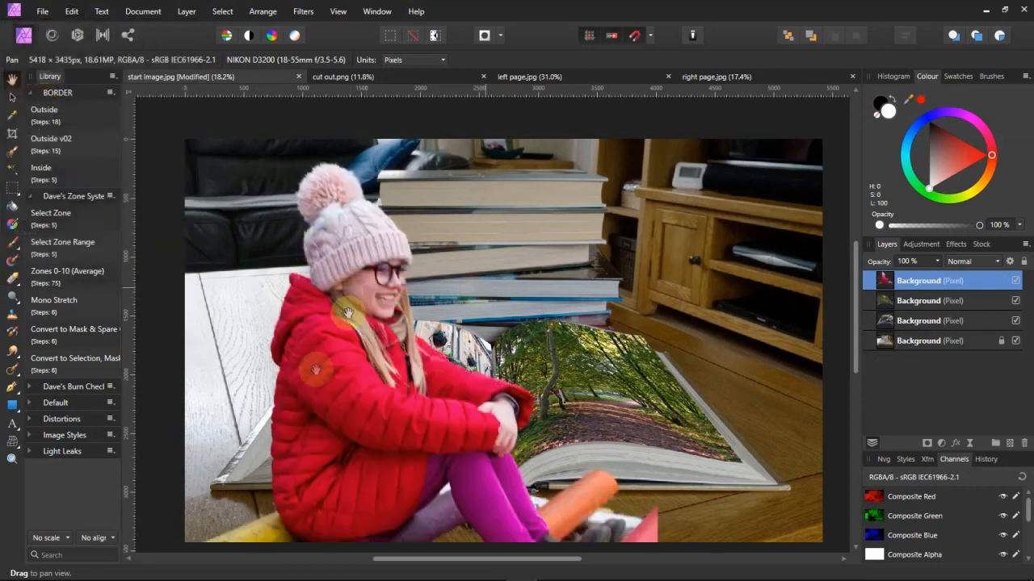
# - Scale down the pasted girl cut-out and position it so she and the pencils sit on the book's right page
pyautogui.click(12, 96)
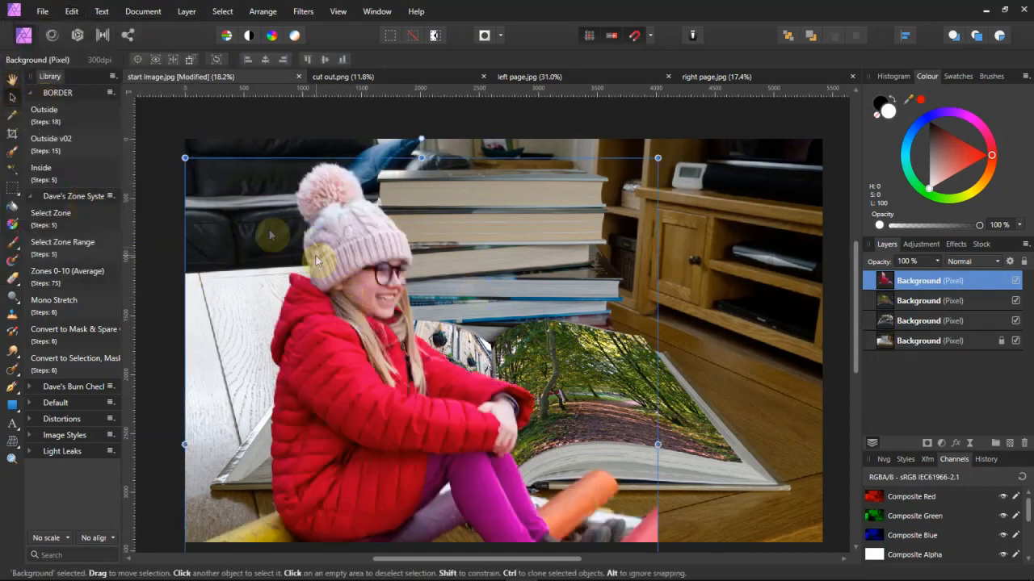
pyautogui.moveTo(185, 158); pyautogui.dragTo(335, 343)
pyautogui.moveTo(452, 534); pyautogui.dragTo(563, 369)
pyautogui.moveTo(448, 177); pyautogui.dragTo(553, 306)
pyautogui.moveTo(673, 430)
pyautogui.mouseDown()
pyautogui.moveTo(630, 363)
pyautogui.moveTo(605, 349)
pyautogui.moveTo(625, 358)
pyautogui.mouseUp()
pyautogui.moveTo(486, 206); pyautogui.dragTo(501, 224)
pyautogui.moveTo(588, 299); pyautogui.dragTo(577, 292)
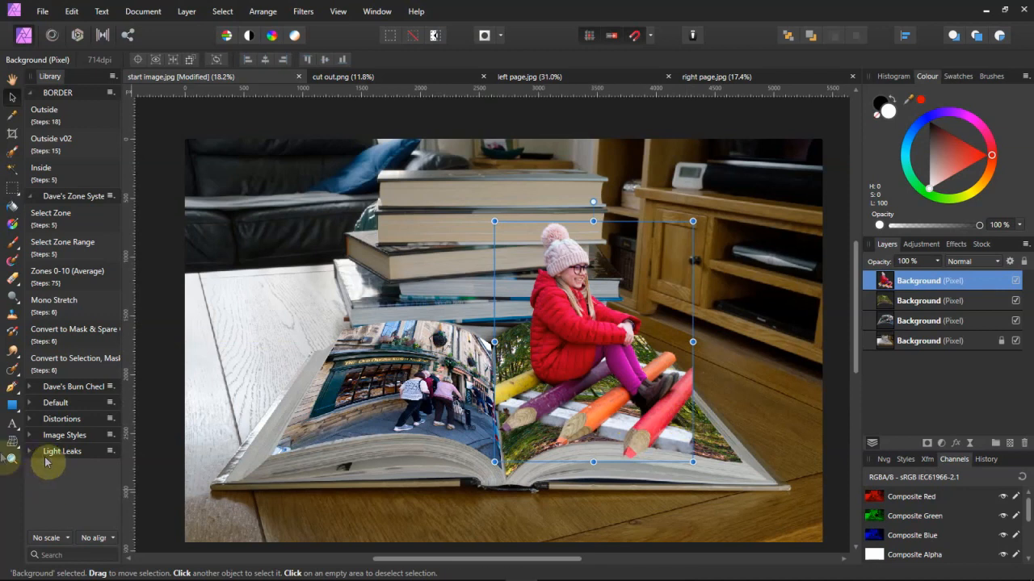
# - Outline the cut-out's overhang beyond the right page's outer edge with the Pen tool, convert it to a selection, delete those pixels and deselect
pyautogui.click(16, 392)
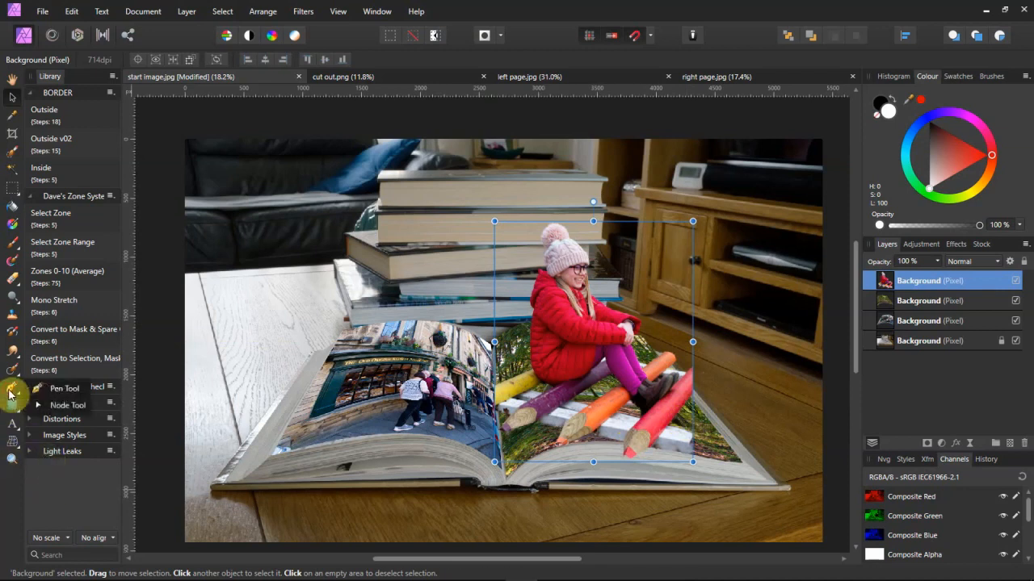
pyautogui.click(53, 390)
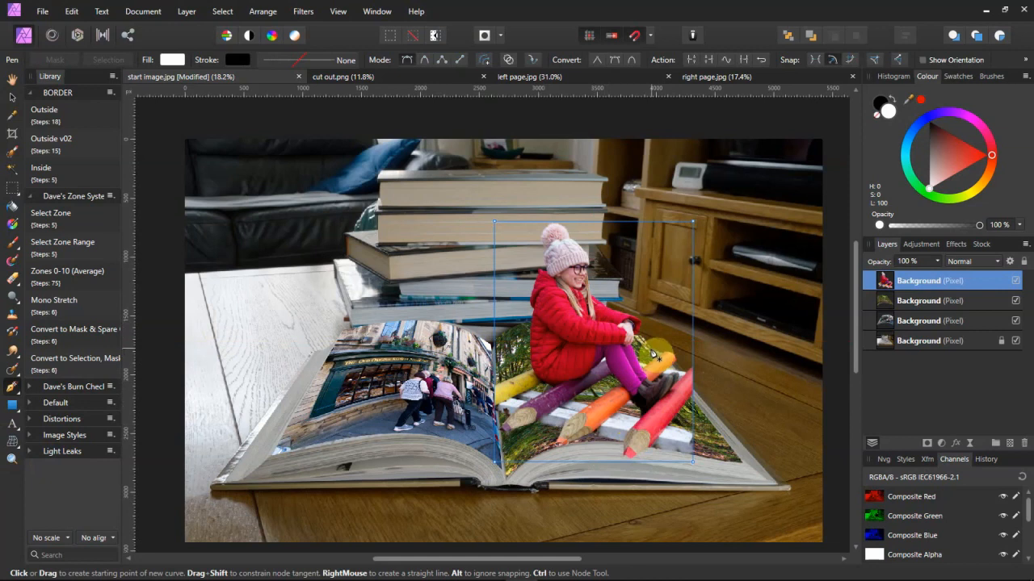
pyautogui.click(650, 348)
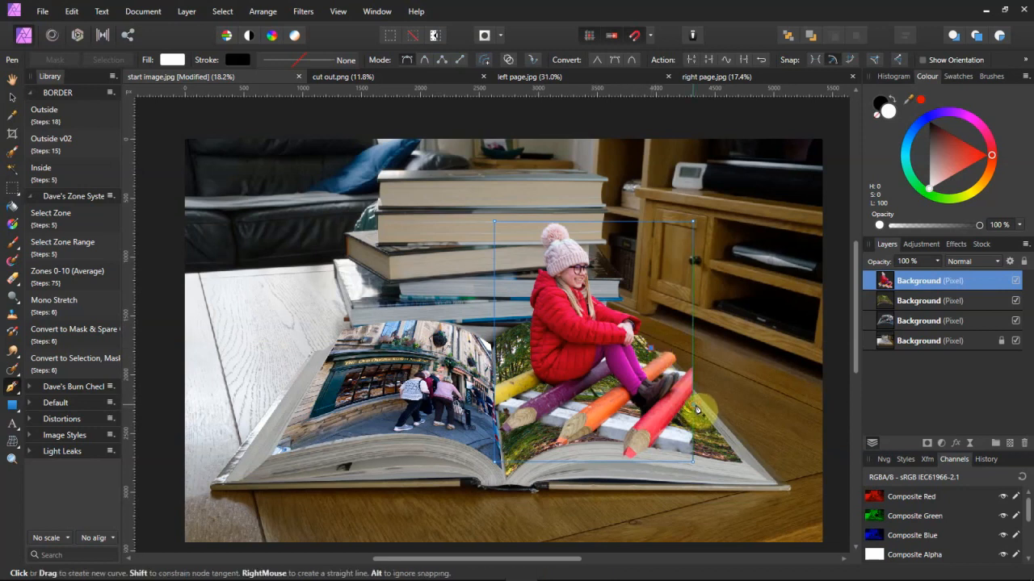
pyautogui.click(718, 348)
pyautogui.click(717, 343)
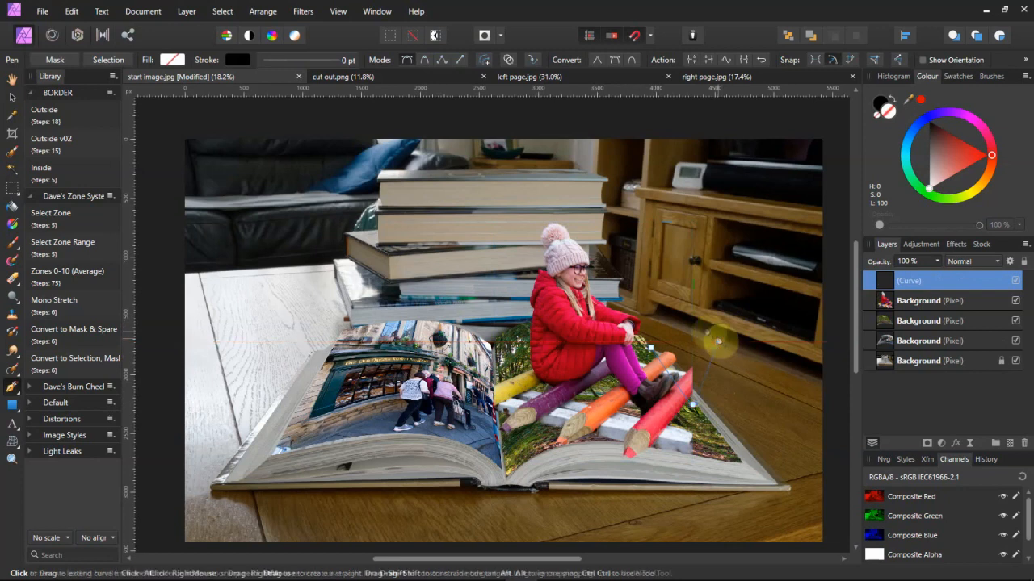
pyautogui.click(668, 299)
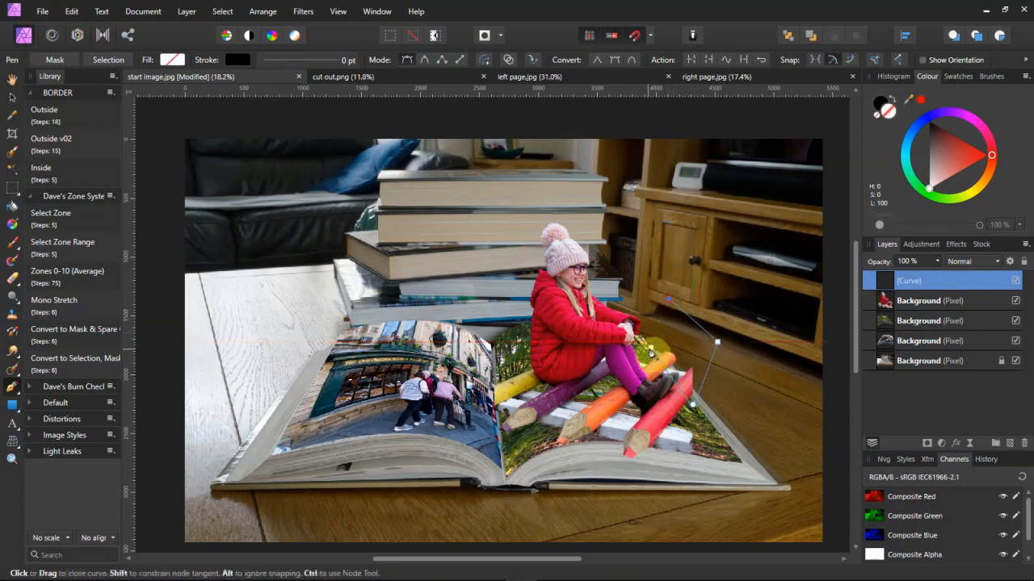
pyautogui.click(651, 351)
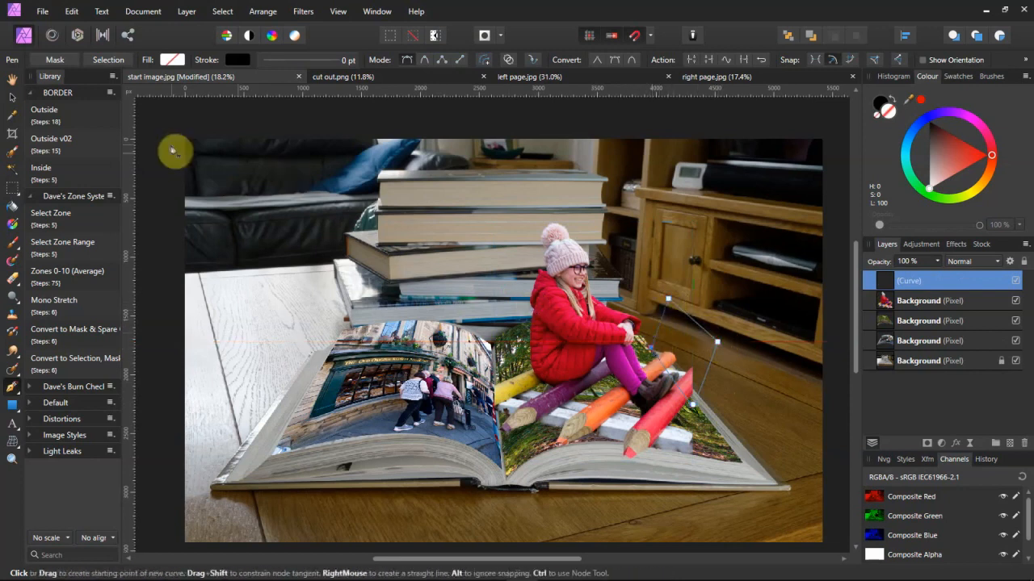
pyautogui.click(117, 63)
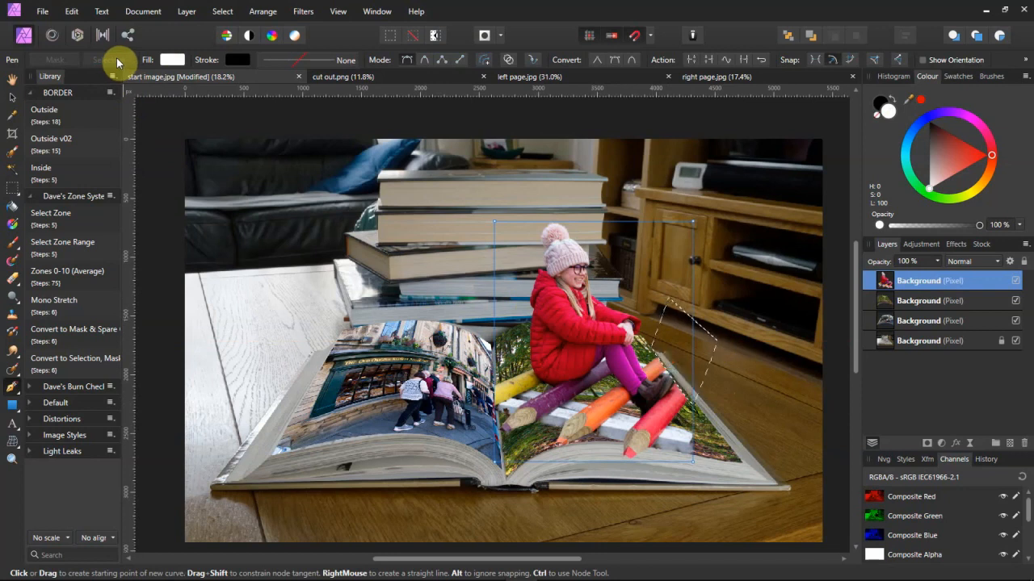
pyautogui.click(220, 12)
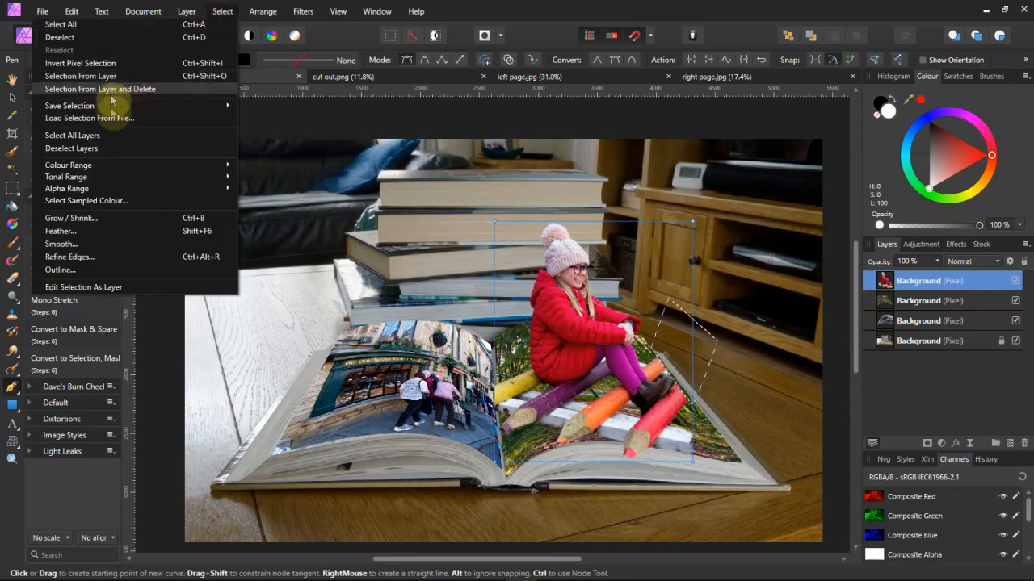
pyautogui.click(70, 39)
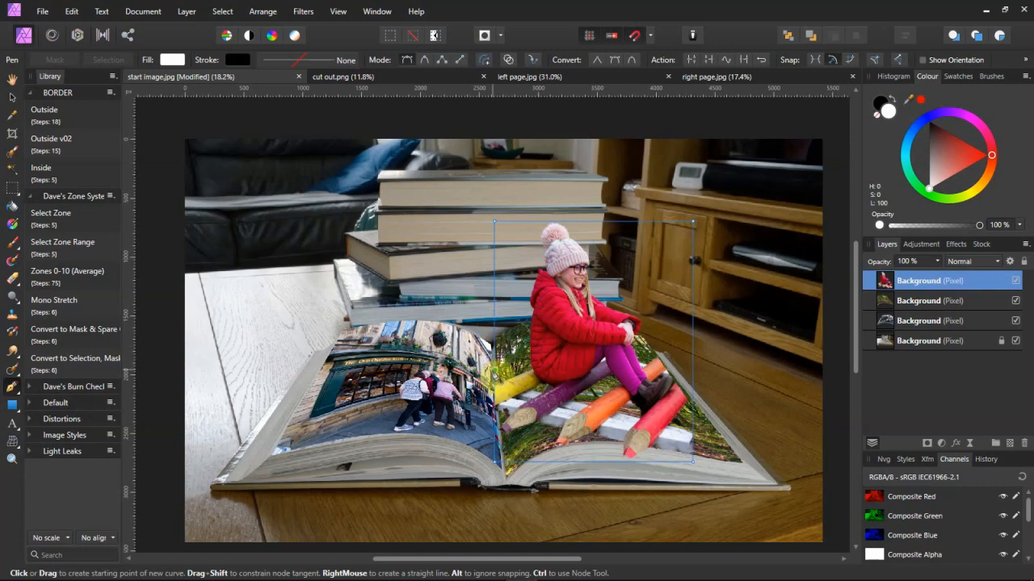
# - Outline the yellow pencil's overhang across the book's spine with the Pen tool, convert it to a selection, delete it and deselect
pyautogui.click(495, 374)
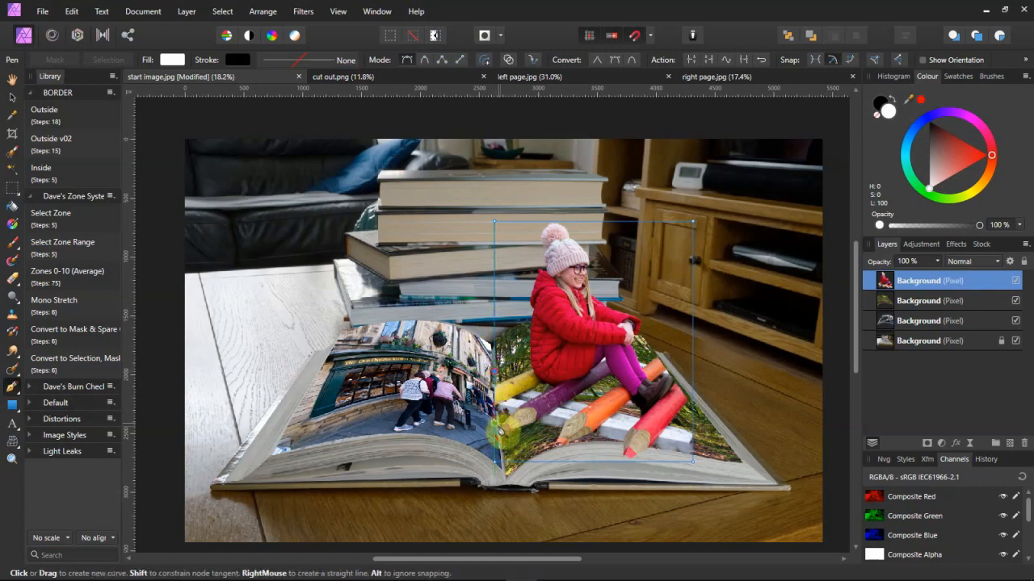
pyautogui.click(499, 428)
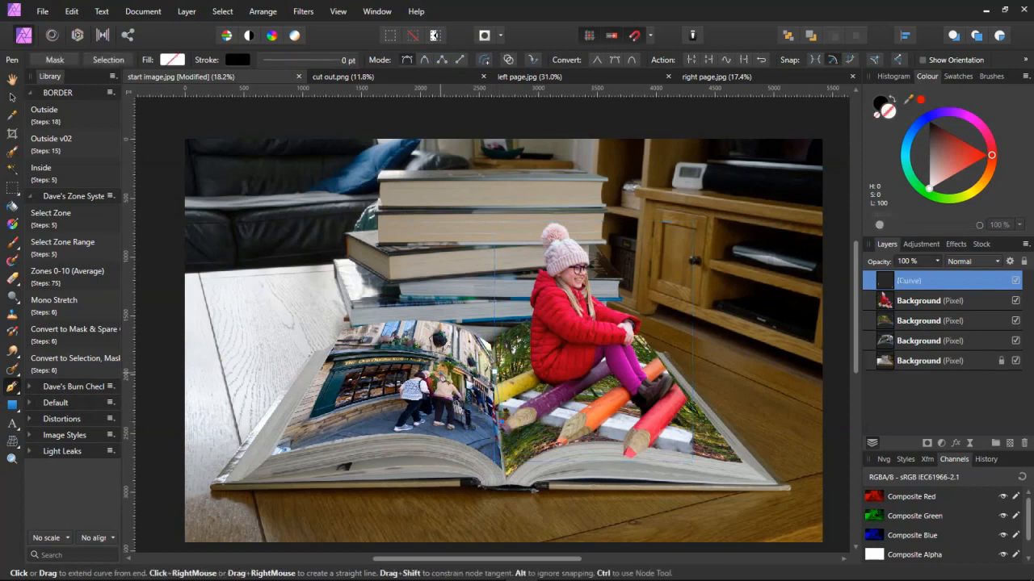
pyautogui.press('Escape')
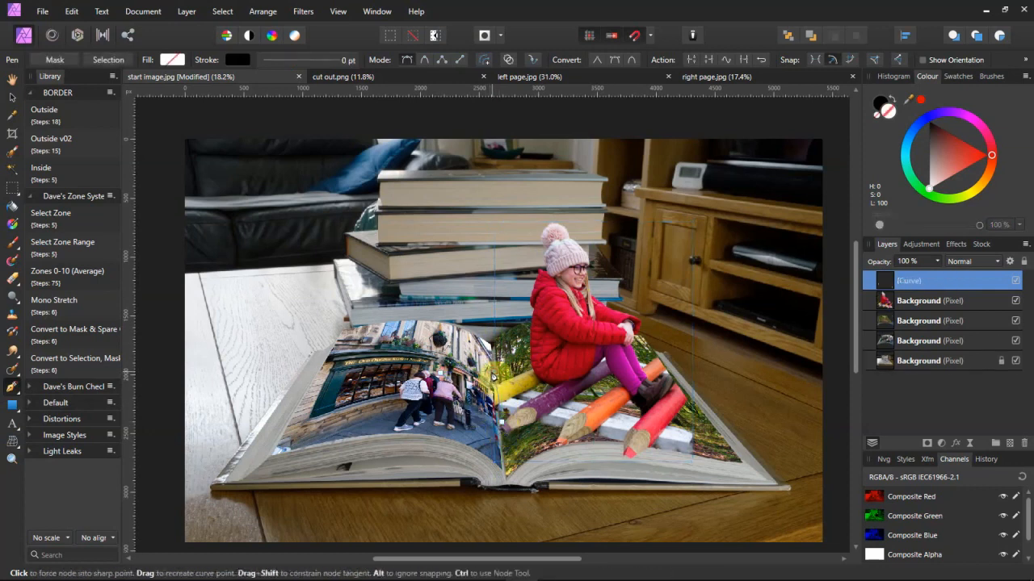
pyautogui.click(108, 62)
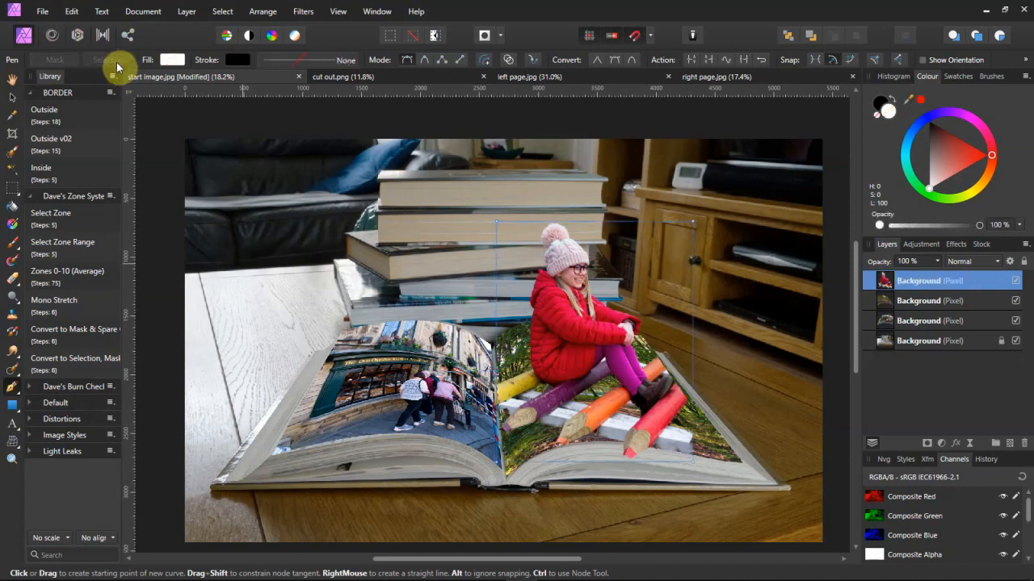
pyautogui.click(225, 15)
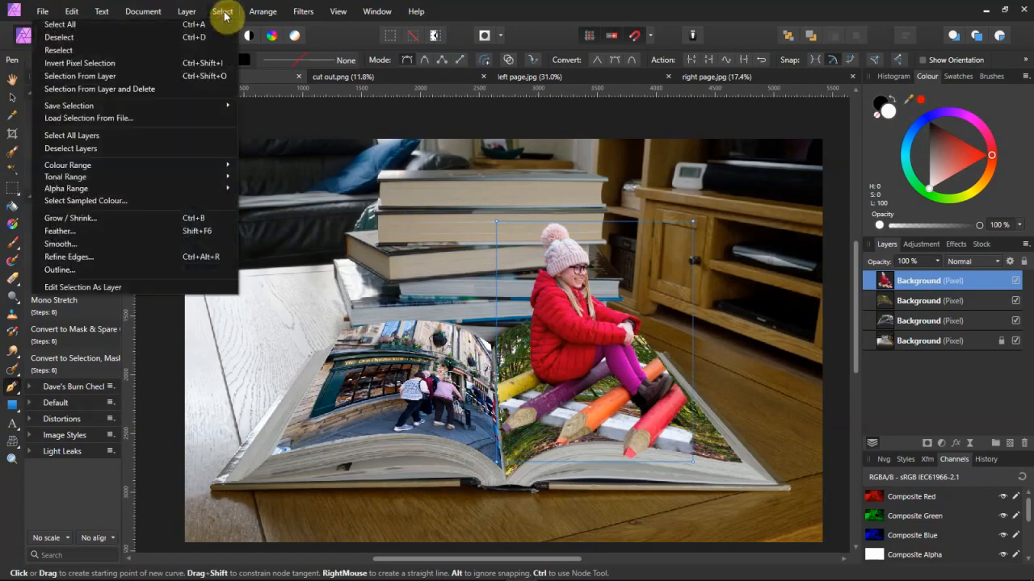
pyautogui.moveTo(202, 17)
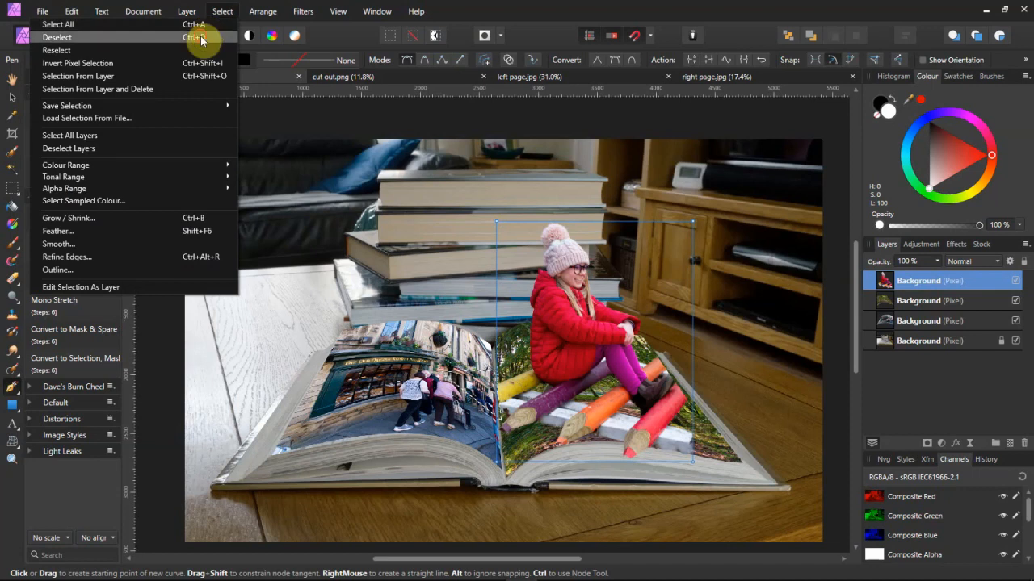
pyautogui.click(201, 37)
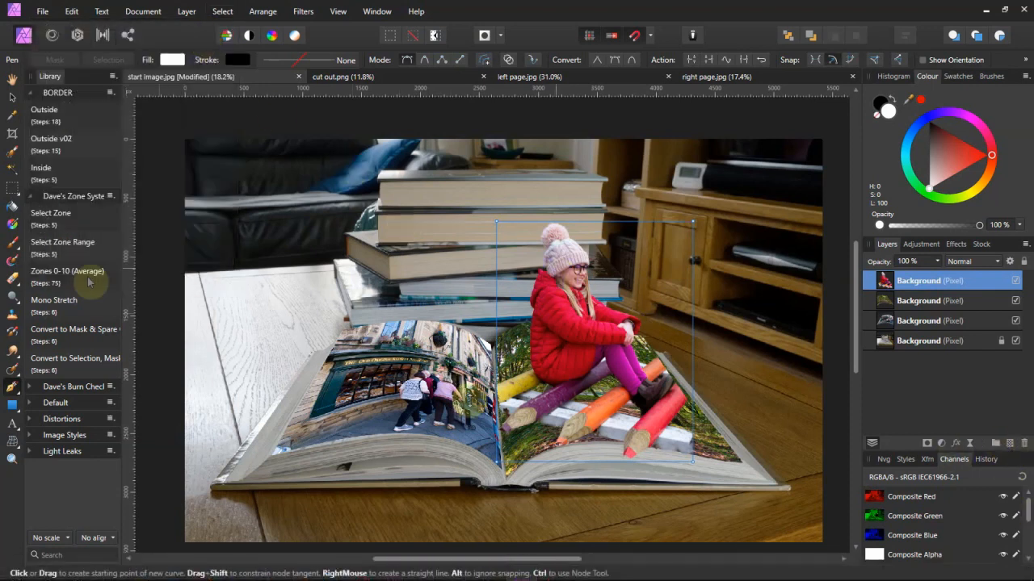
# - Save the composite as start image.afphoto in the Book\source folder
pyautogui.click(40, 14)
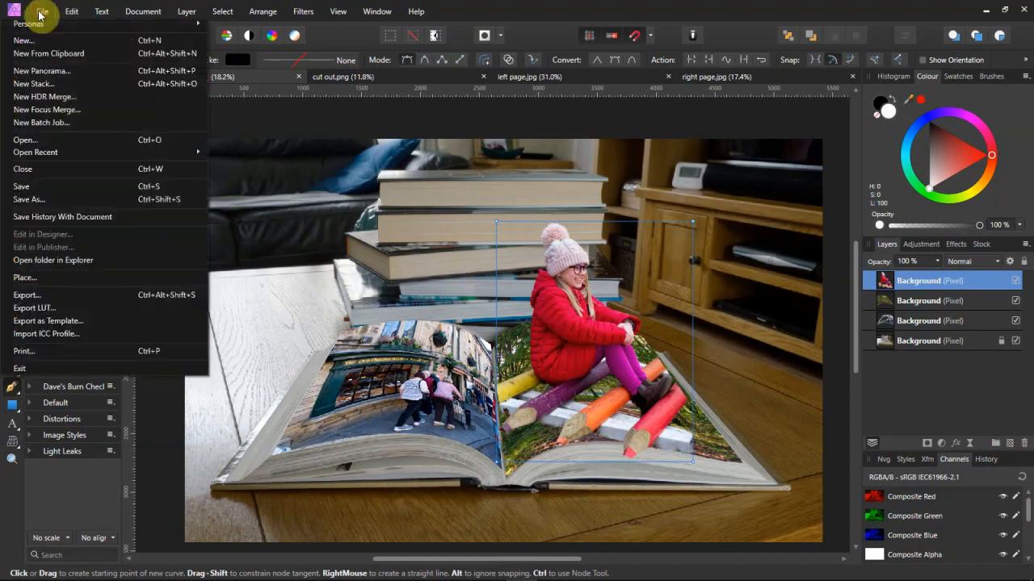
pyautogui.click(48, 199)
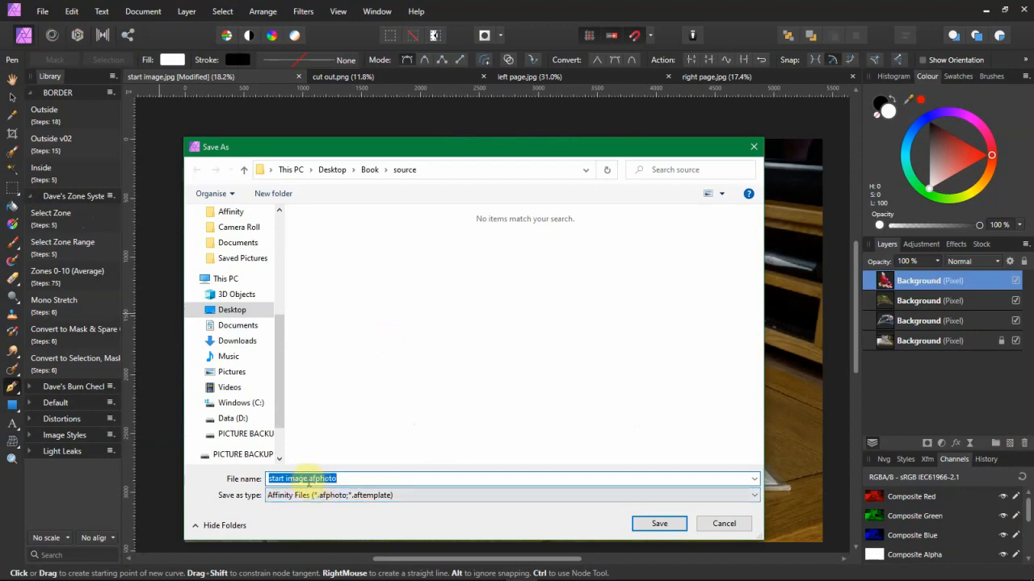
pyautogui.click(666, 527)
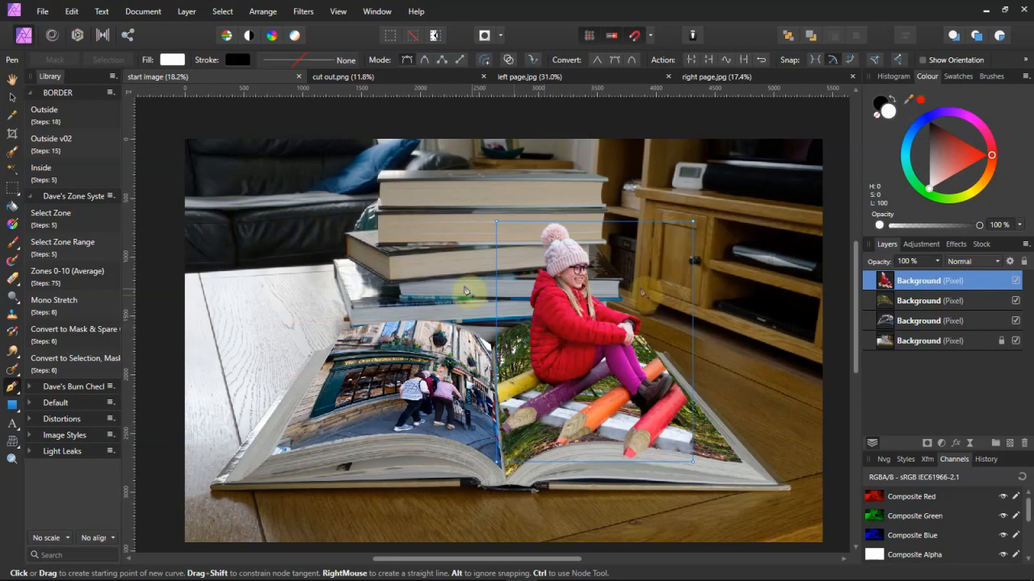
# - Add a Brightness / Contrast adjustment, nest it inside the girl cut-out's layer, and increase its contrast
pyautogui.click(943, 444)
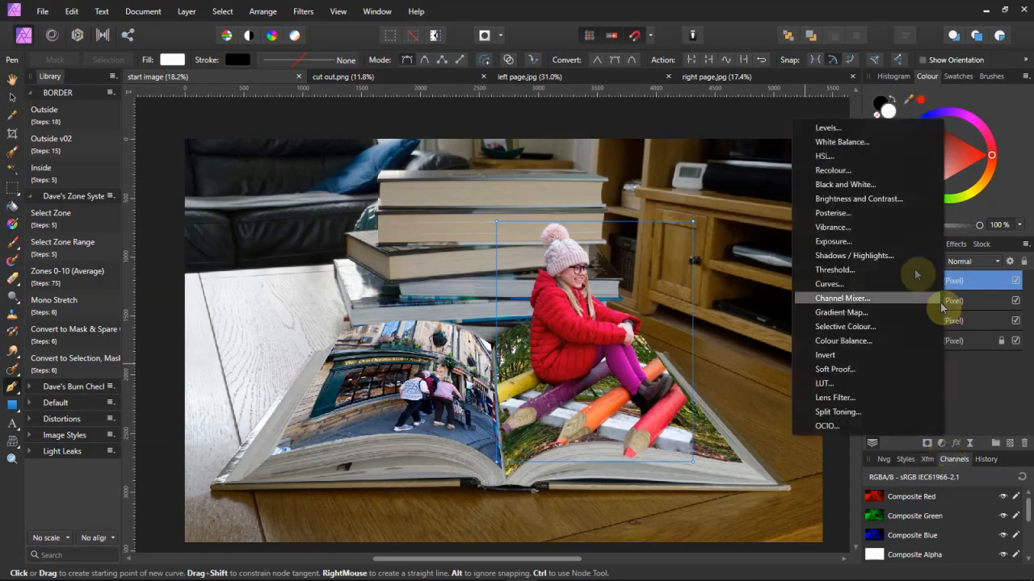
pyautogui.click(844, 200)
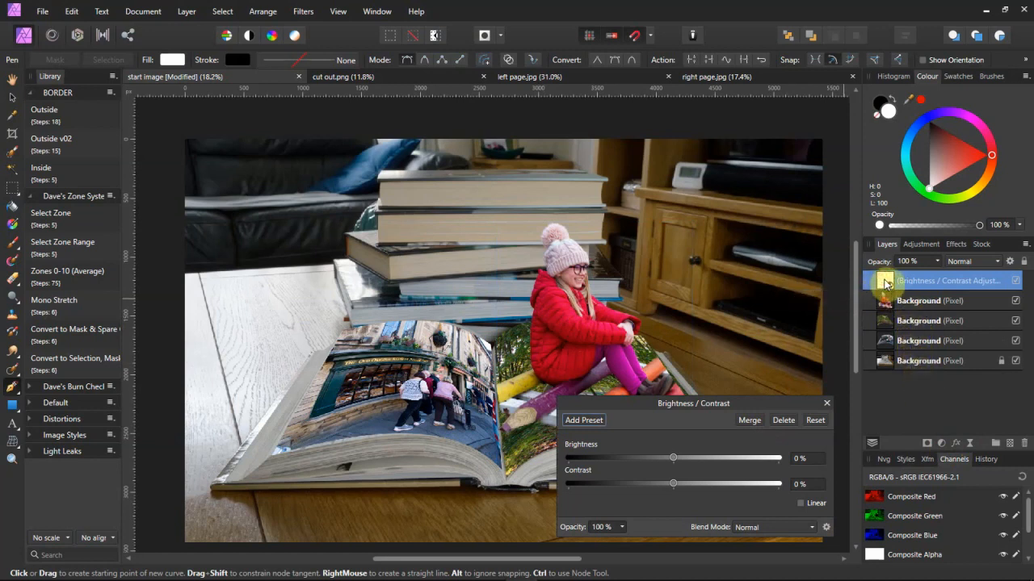
pyautogui.moveTo(891, 284); pyautogui.dragTo(904, 307)
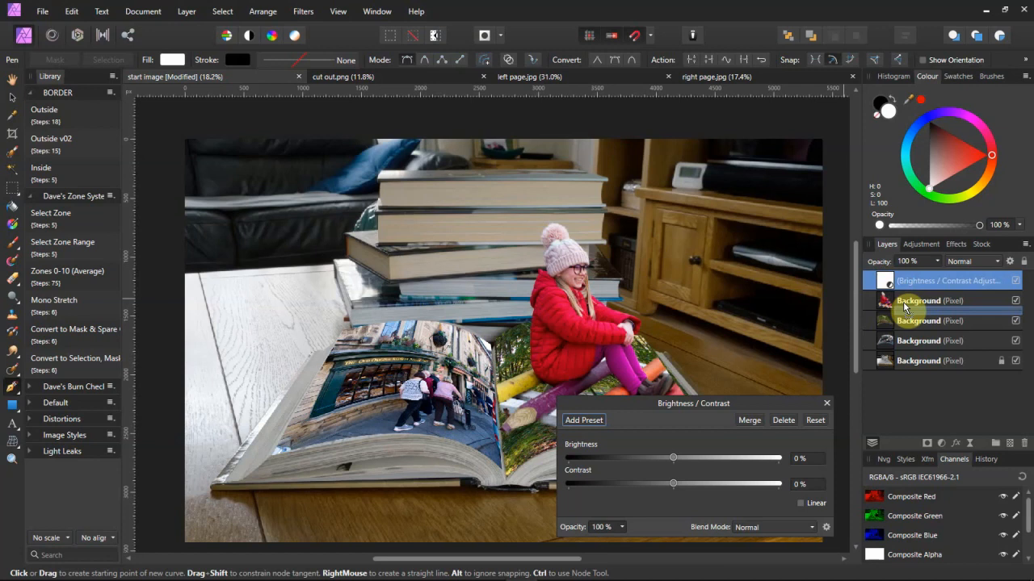
pyautogui.moveTo(904, 307); pyautogui.dragTo(906, 303)
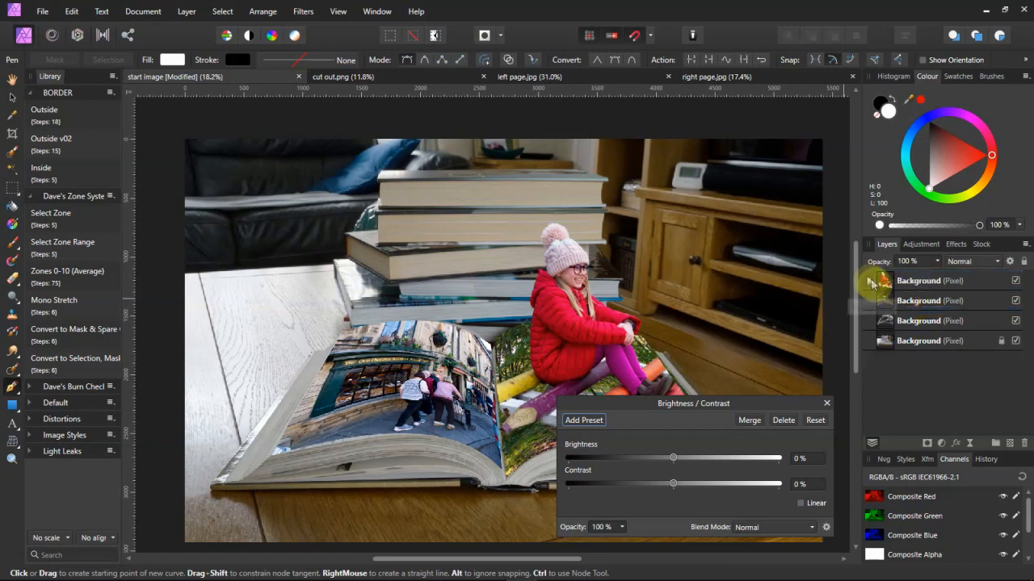
pyautogui.click(869, 281)
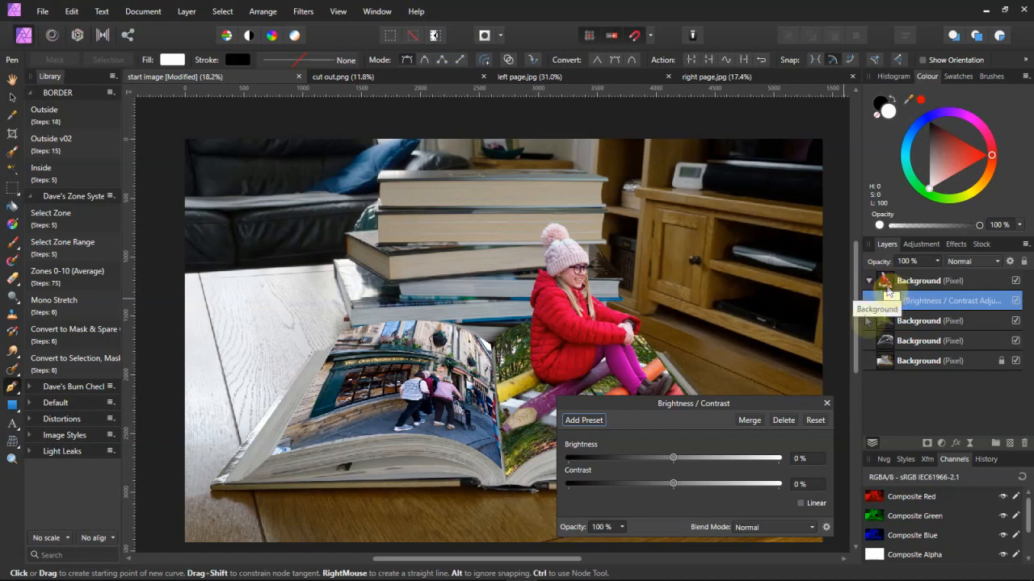
pyautogui.moveTo(673, 485); pyautogui.dragTo(708, 488)
pyautogui.click(826, 403)
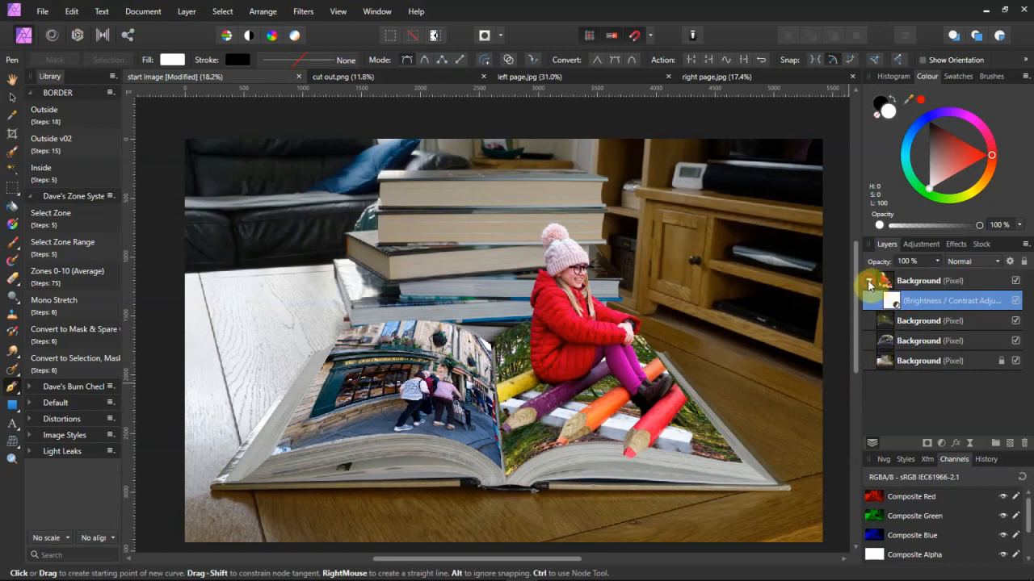
pyautogui.click(869, 282)
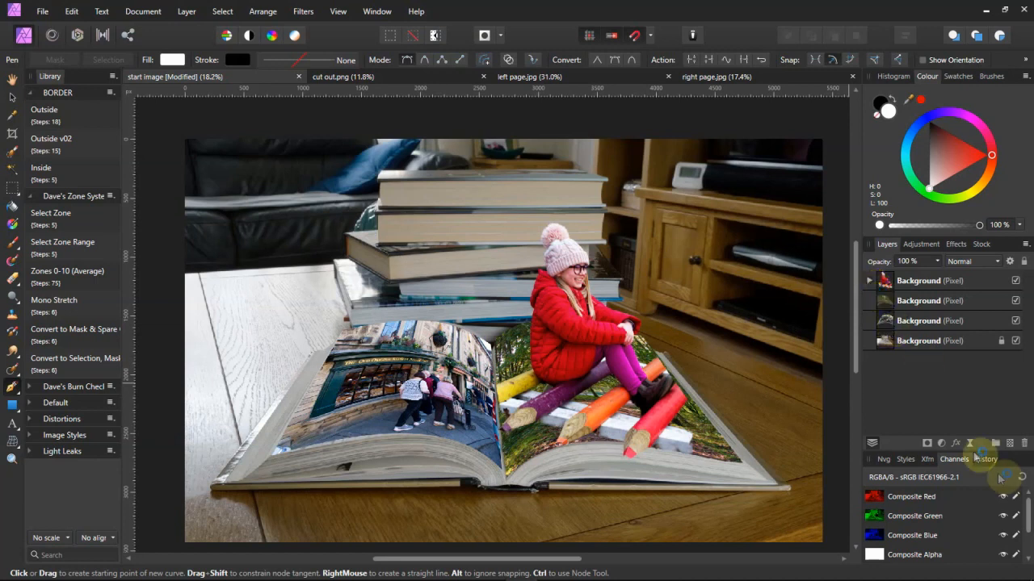
# - Add a live Unsharp Mask filter and move it out of the girl cut-out's adjustment to the top of the layer stack
pyautogui.click(971, 446)
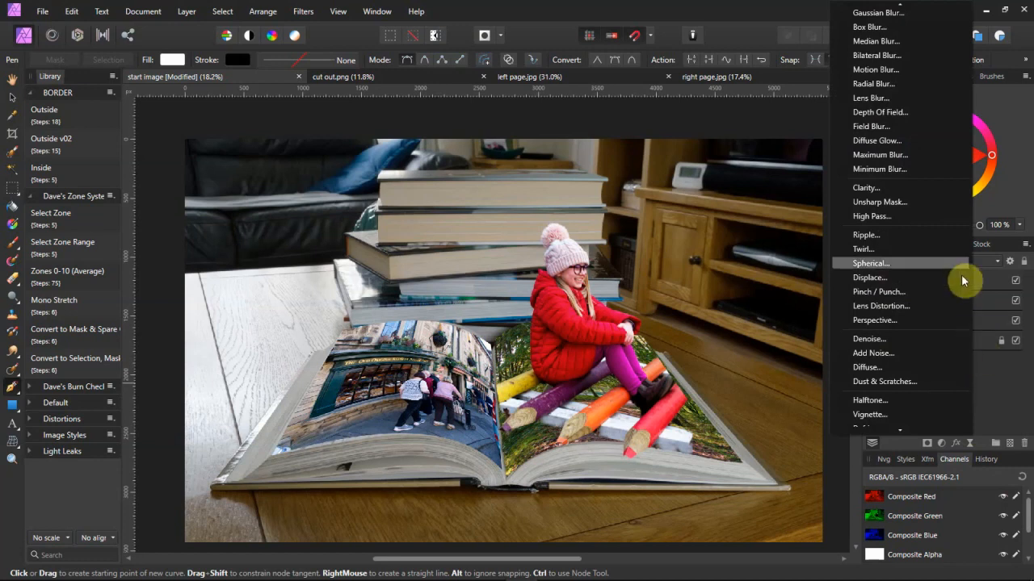
pyautogui.click(891, 206)
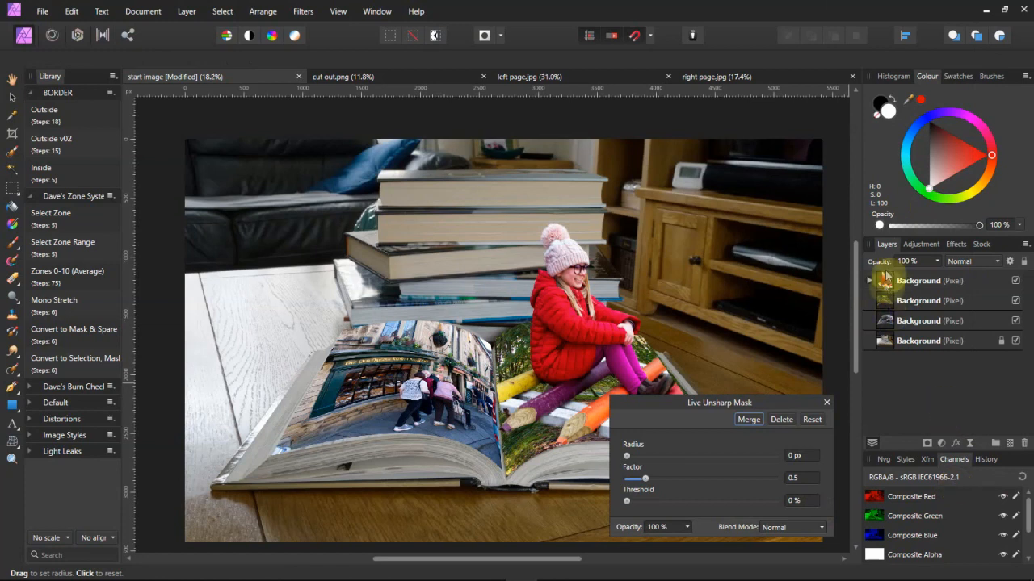
pyautogui.click(869, 282)
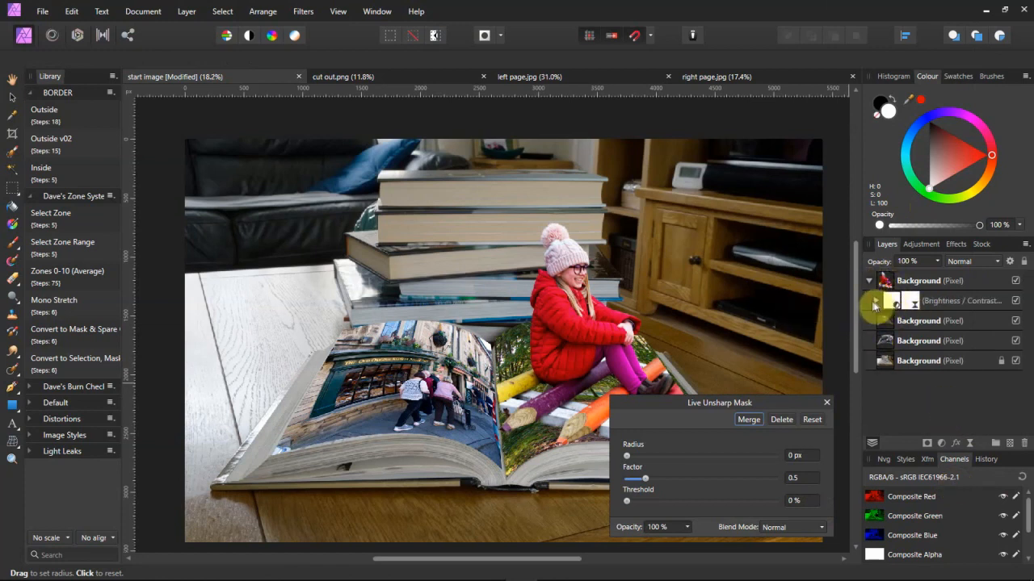
pyautogui.click(874, 303)
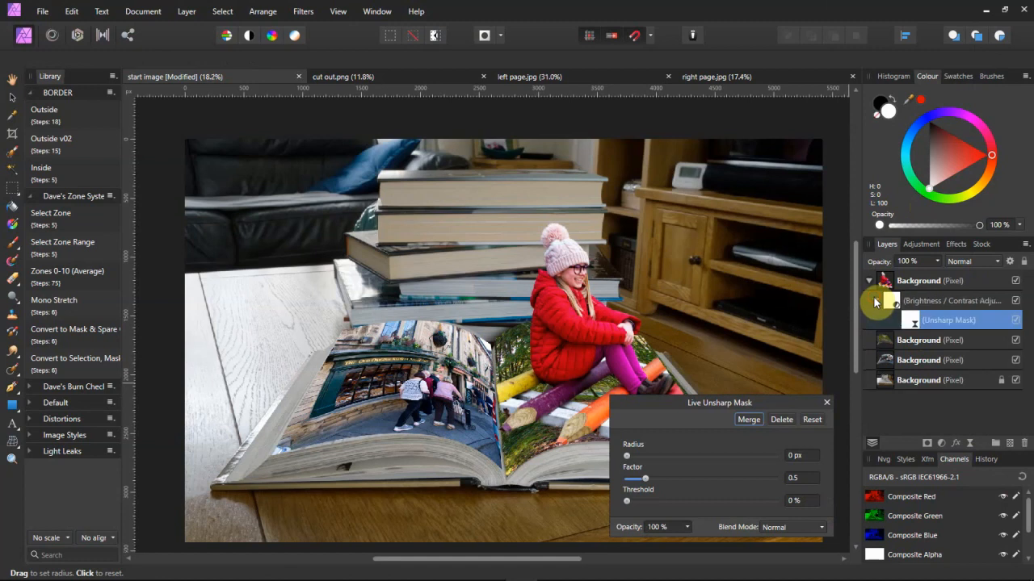
pyautogui.click(912, 325)
pyautogui.moveTo(911, 326); pyautogui.dragTo(909, 272)
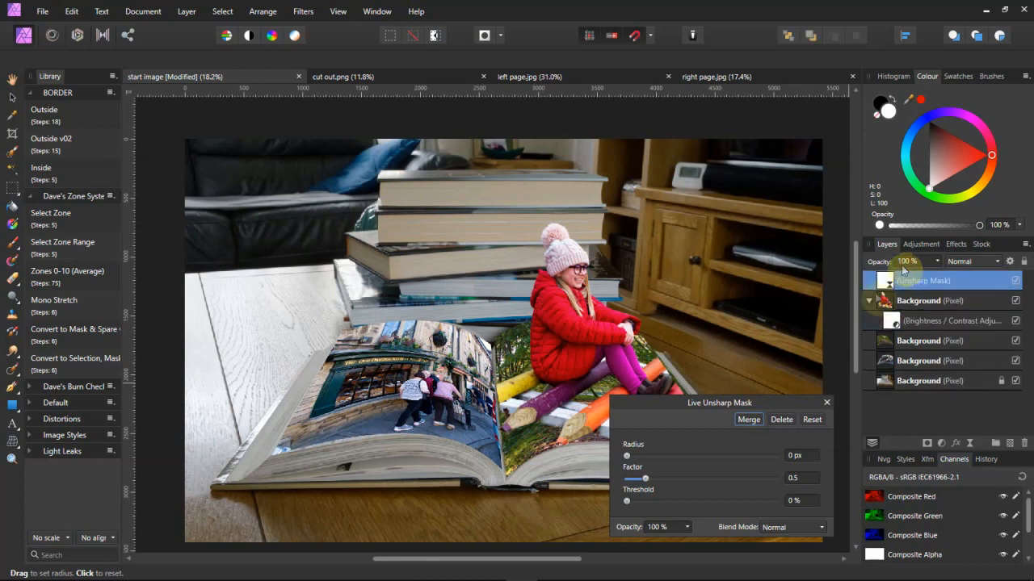
pyautogui.click(868, 303)
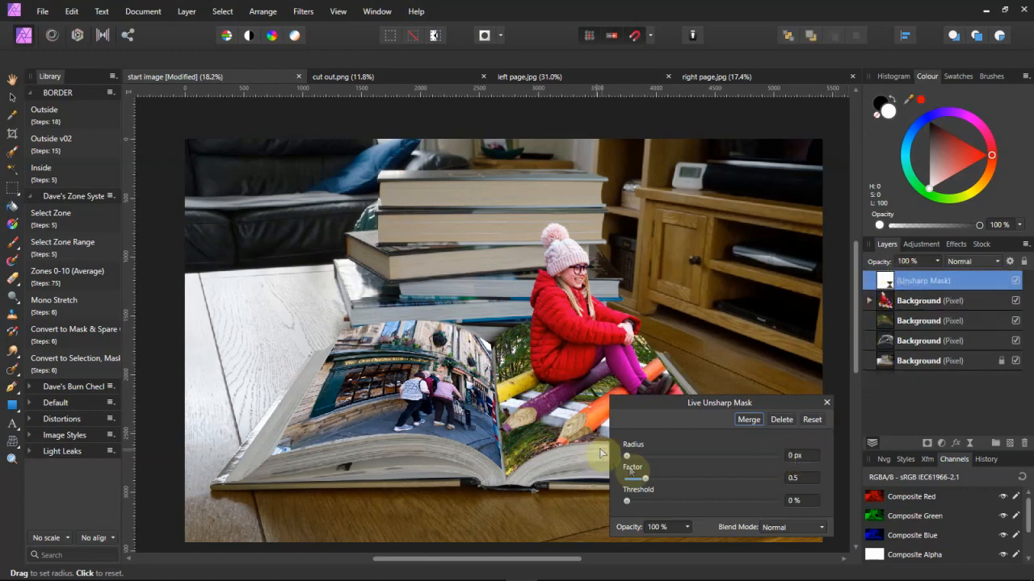
# - Set the Unsharp Mask's radius to 0.9 px and its factor to 1.617, and close its settings
pyautogui.moveTo(630, 461); pyautogui.dragTo(658, 460)
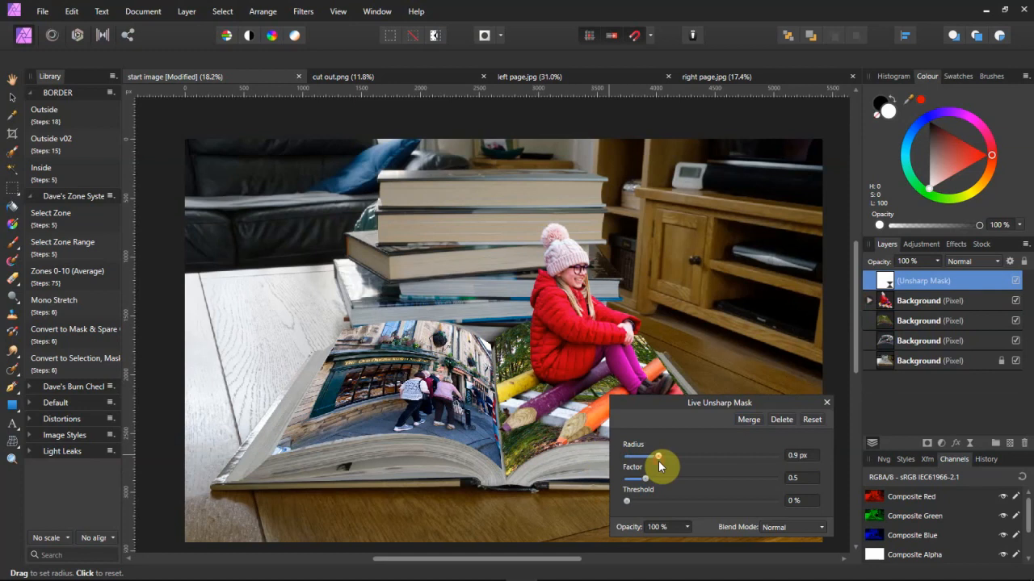
pyautogui.moveTo(647, 483); pyautogui.dragTo(688, 484)
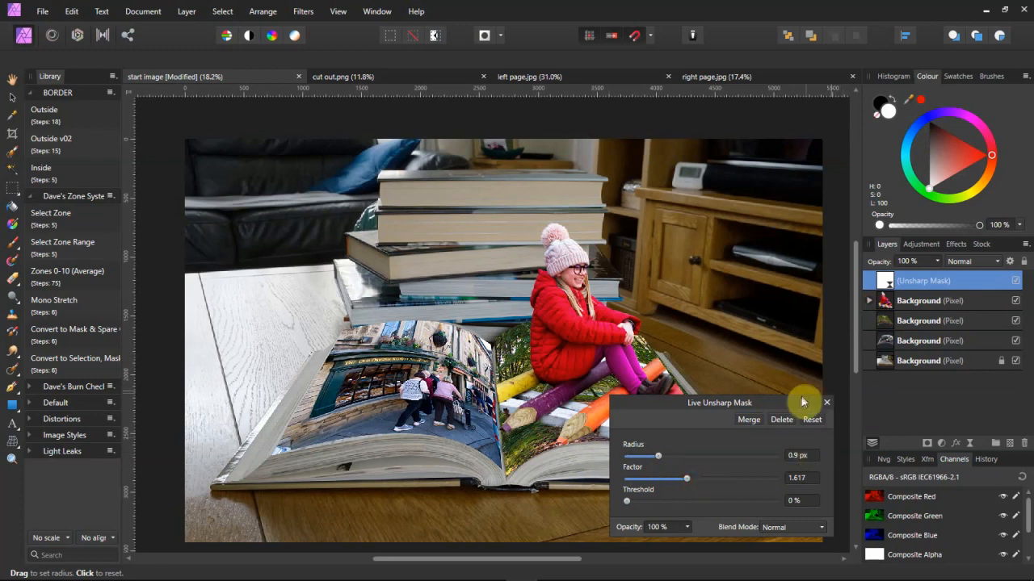
pyautogui.click(826, 403)
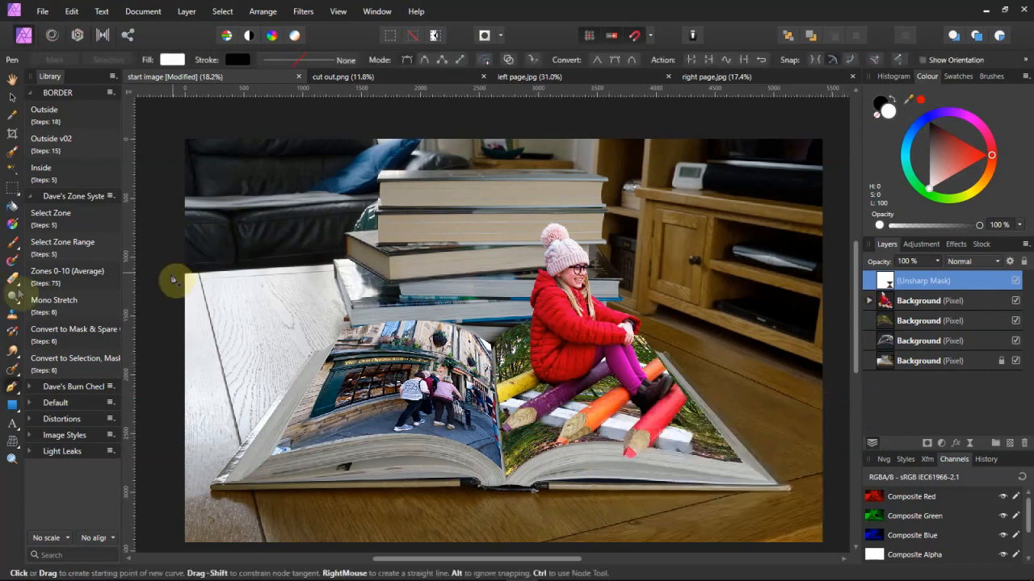
# - Save a copy of the composite as start image2.afphoto in the Book\source folder
pyautogui.click(42, 11)
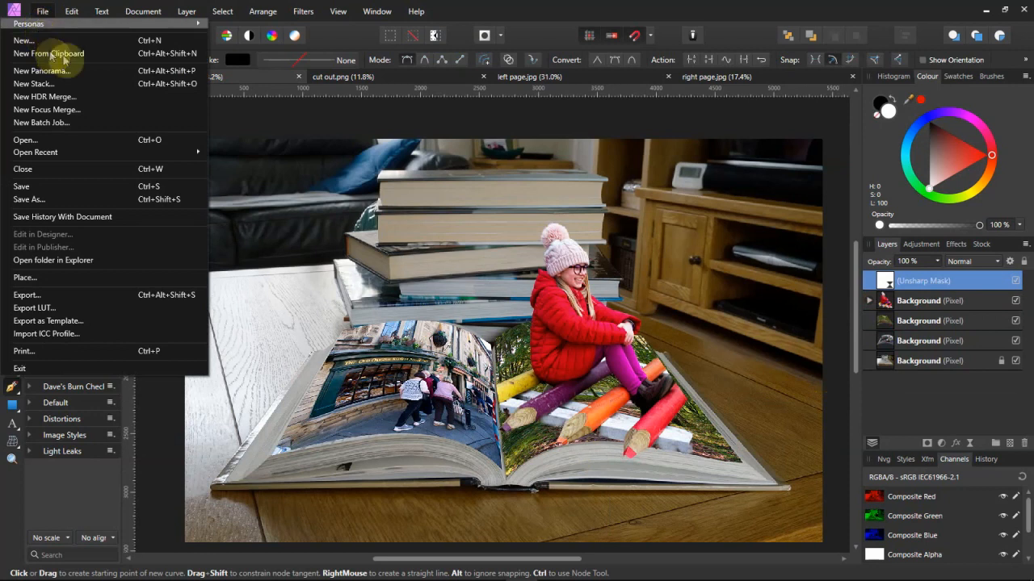
pyautogui.click(36, 201)
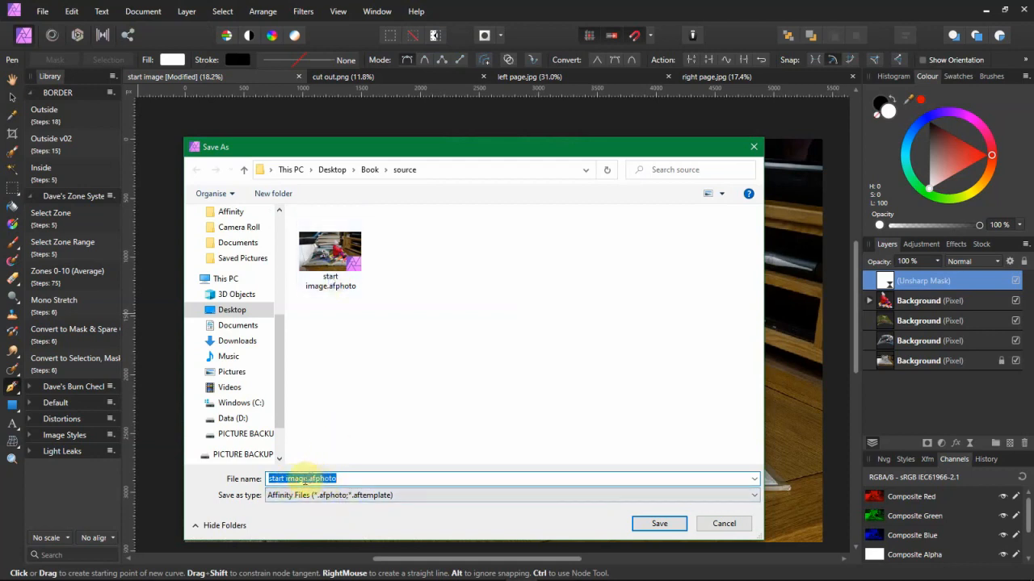
pyautogui.click(305, 478)
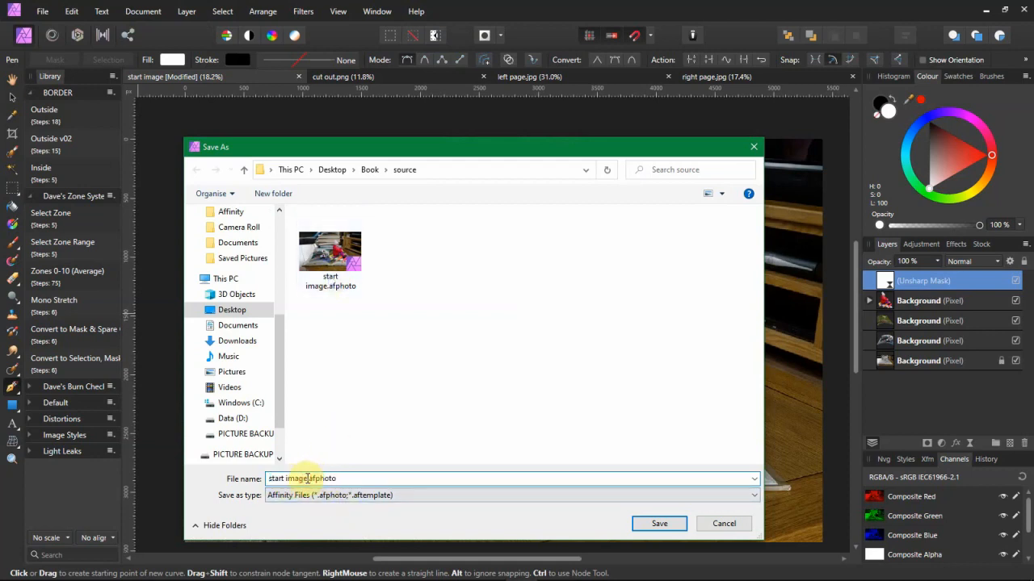
pyautogui.write('2')
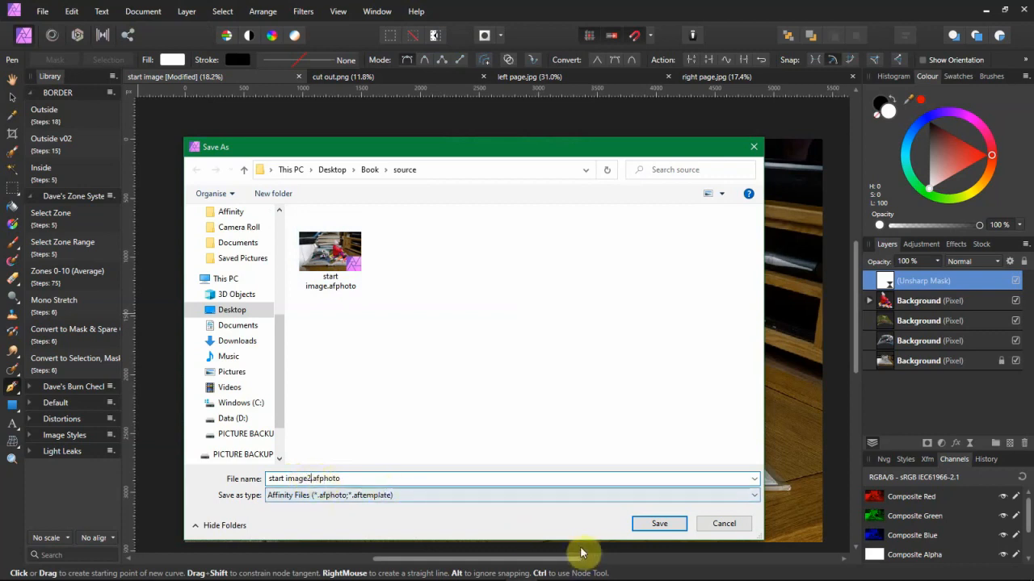
pyautogui.click(660, 525)
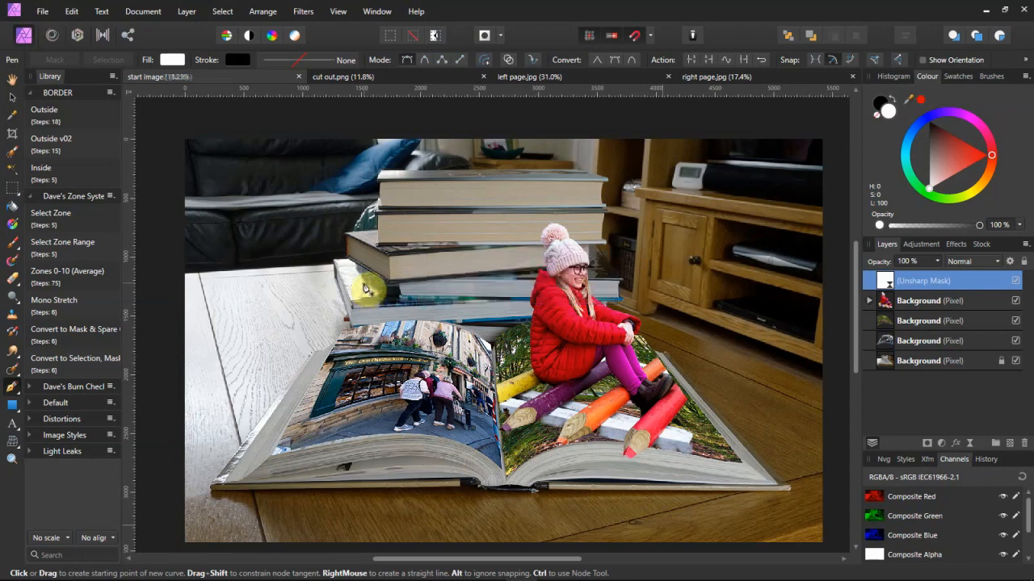
# - Flatten the document into a single pixel layer
pyautogui.click(40, 10)
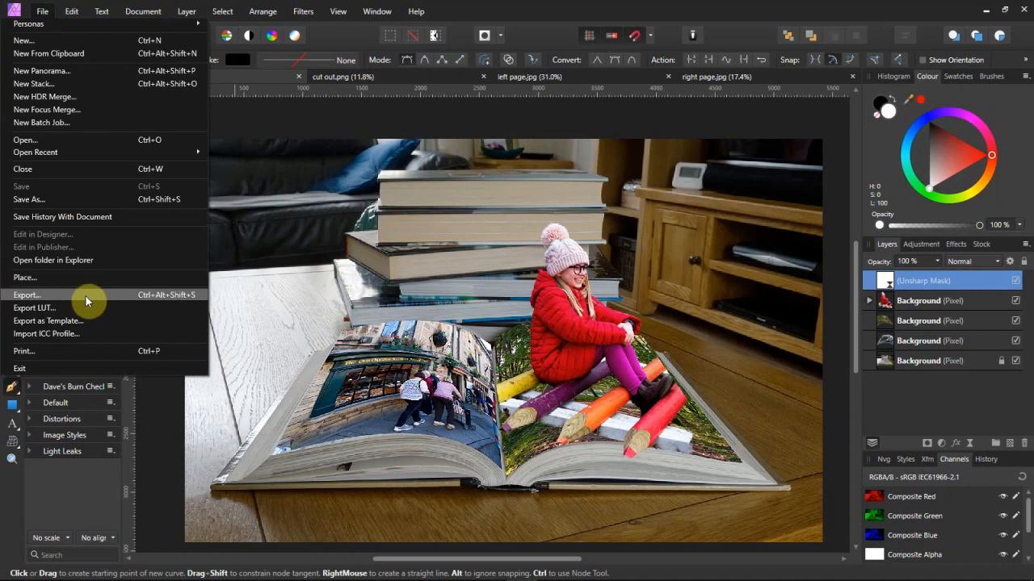
pyautogui.click(337, 154)
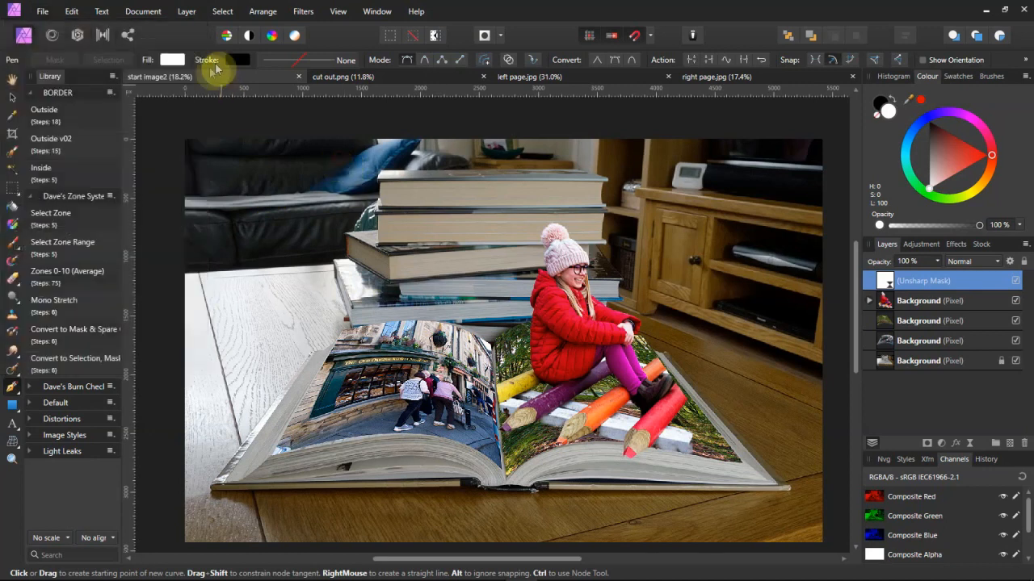
pyautogui.click(150, 13)
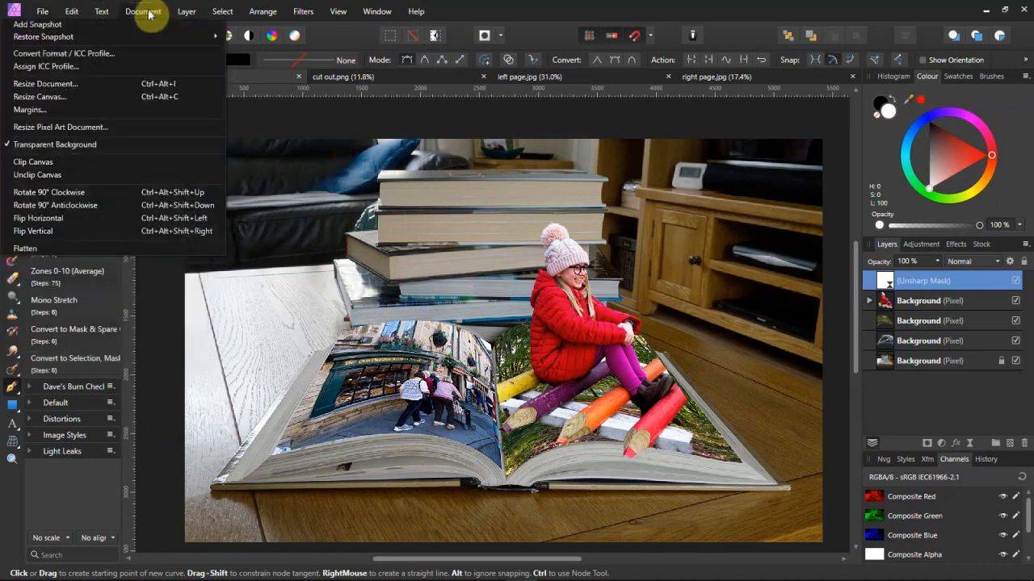
pyautogui.click(81, 249)
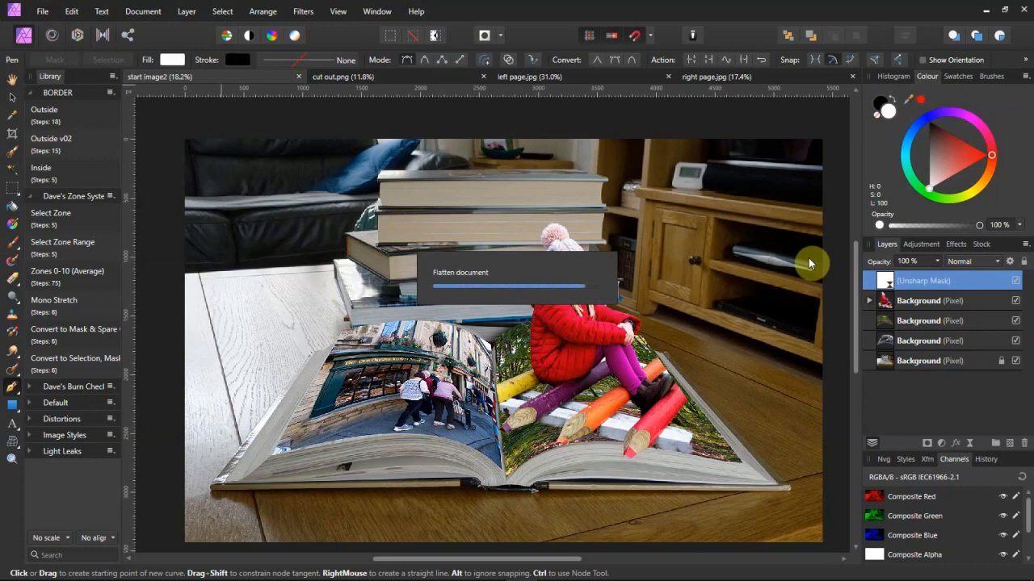
# - Export the flattened image as a best-quality JPEG named 200518-1.jpg in the Book\source folder
pyautogui.click(42, 12)
pyautogui.click(51, 294)
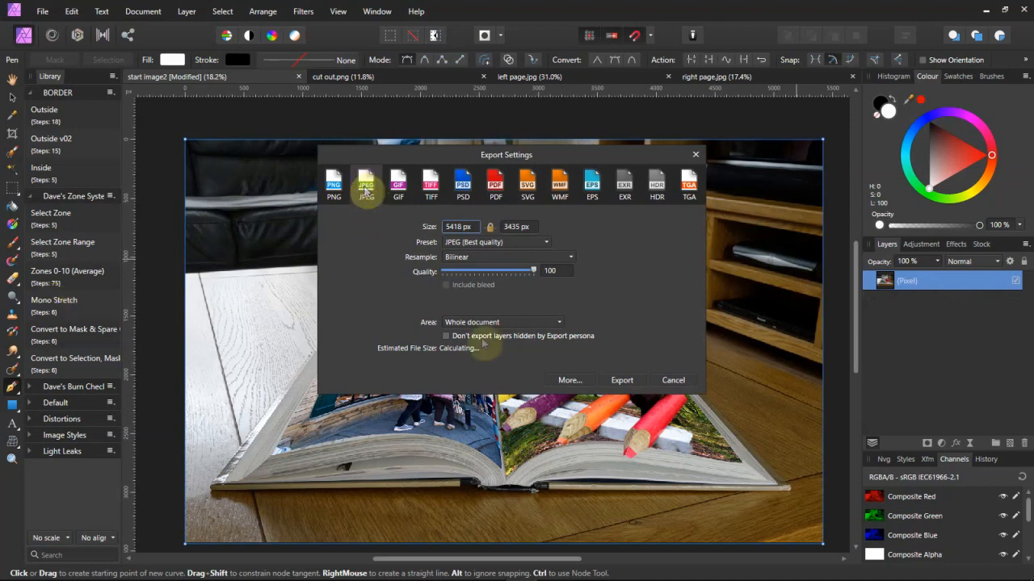
pyautogui.click(622, 380)
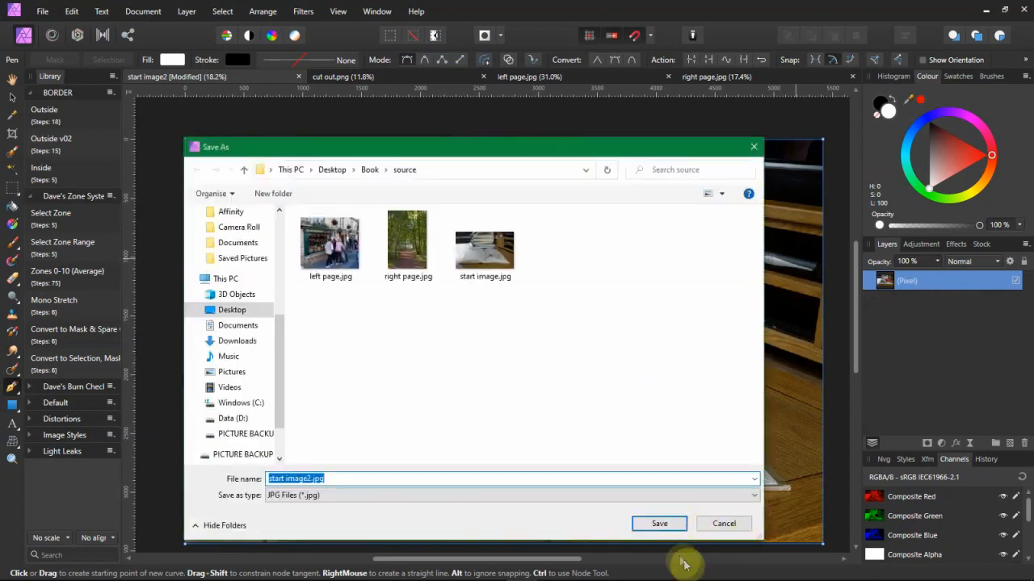
pyautogui.click(309, 478)
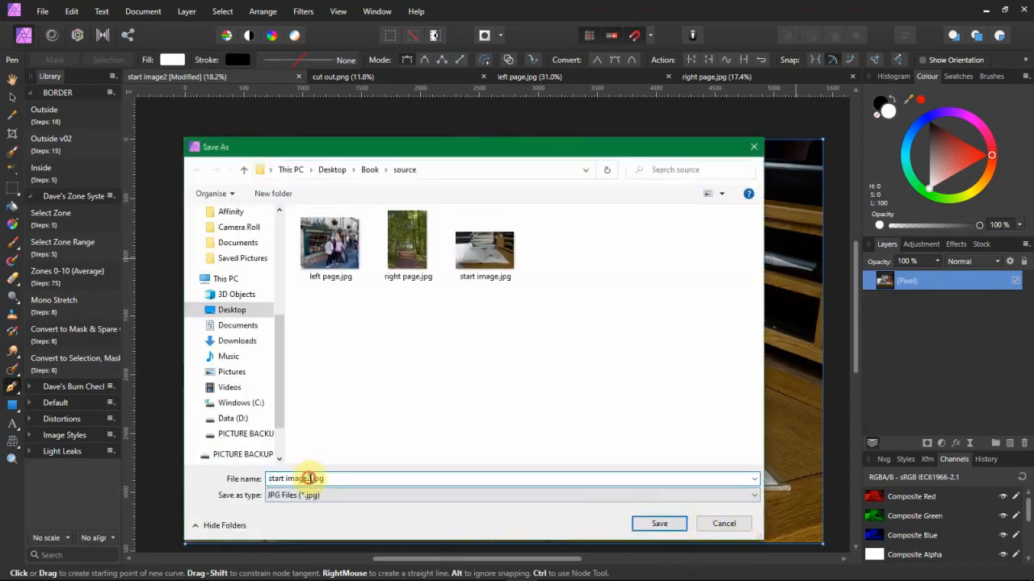
pyautogui.moveTo(310, 478); pyautogui.dragTo(219, 476)
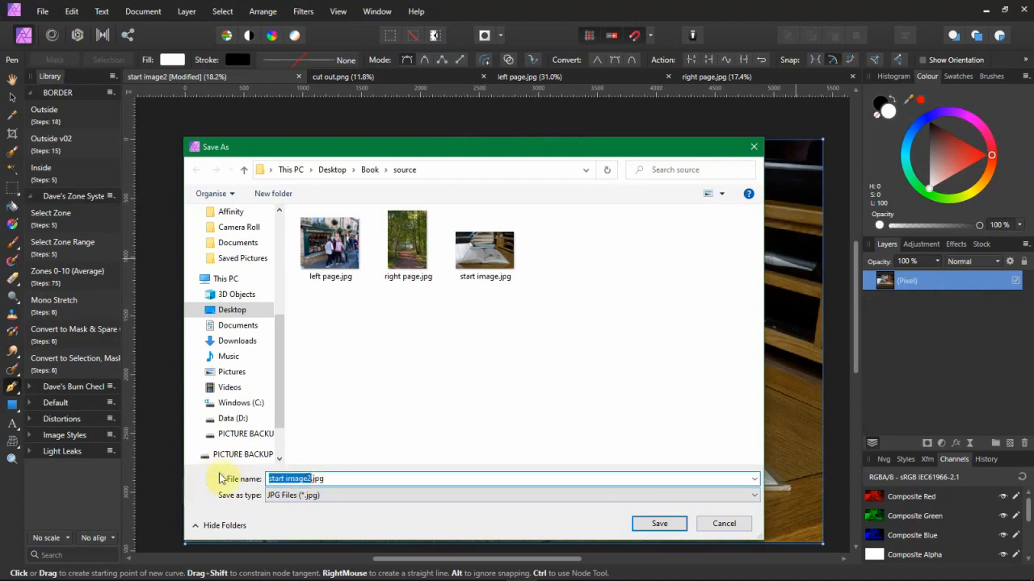
pyautogui.write('200518-1')
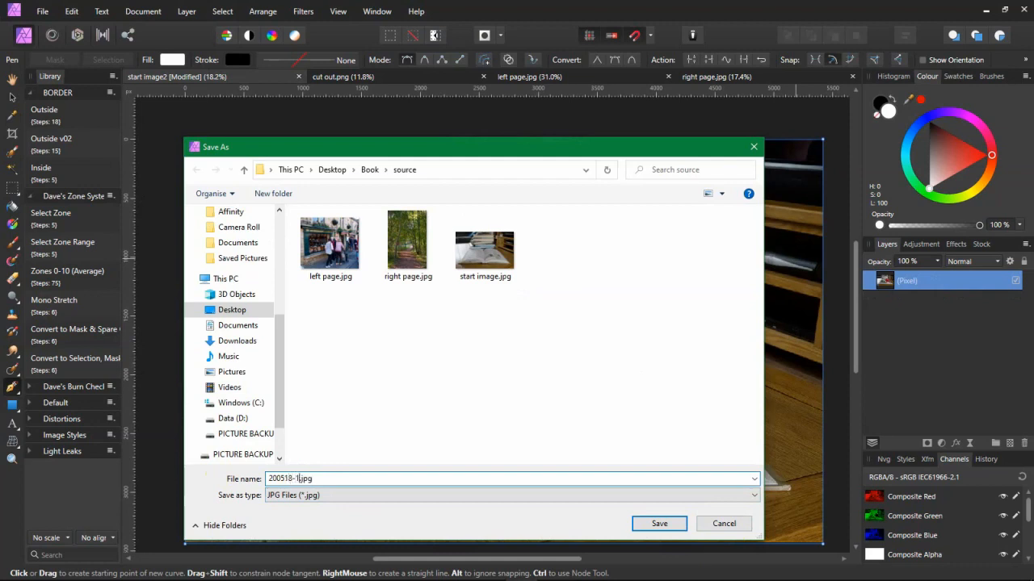
pyautogui.click(660, 525)
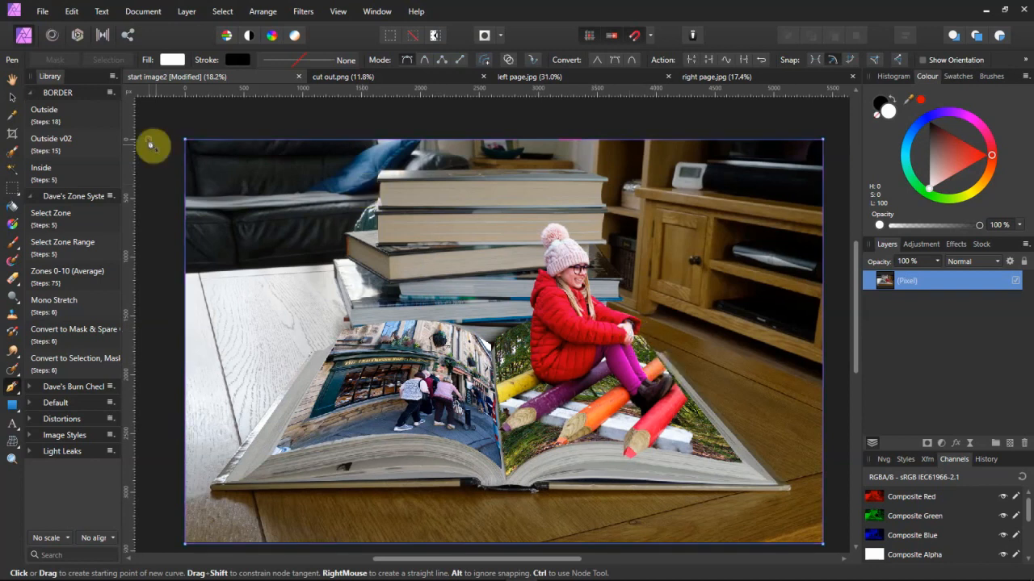
# - Run the Outside border macro on the image with a radius of 25 px
pyautogui.click(49, 123)
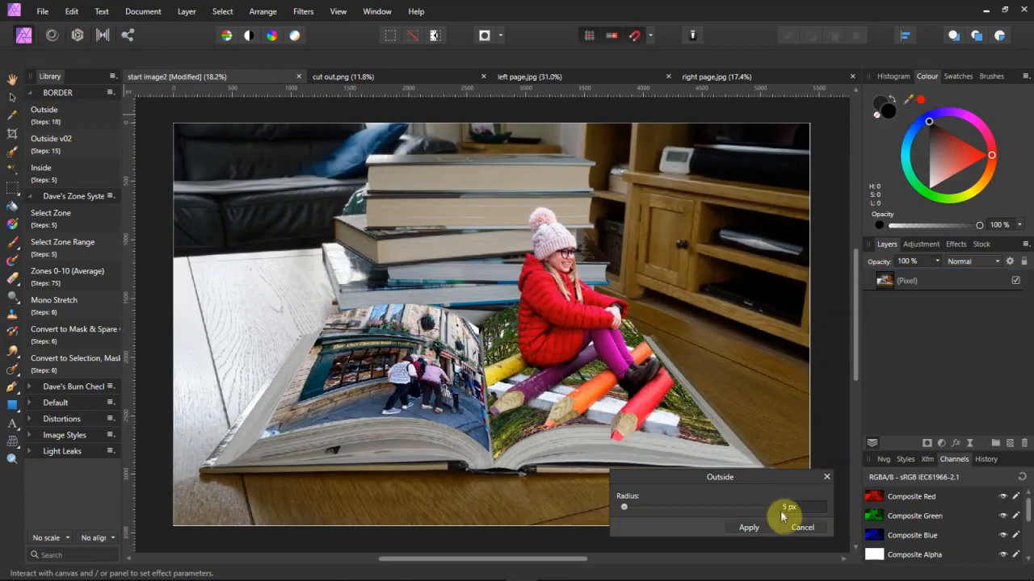
pyautogui.click(782, 509)
pyautogui.write('25')
pyautogui.click(797, 507)
pyautogui.click(751, 528)
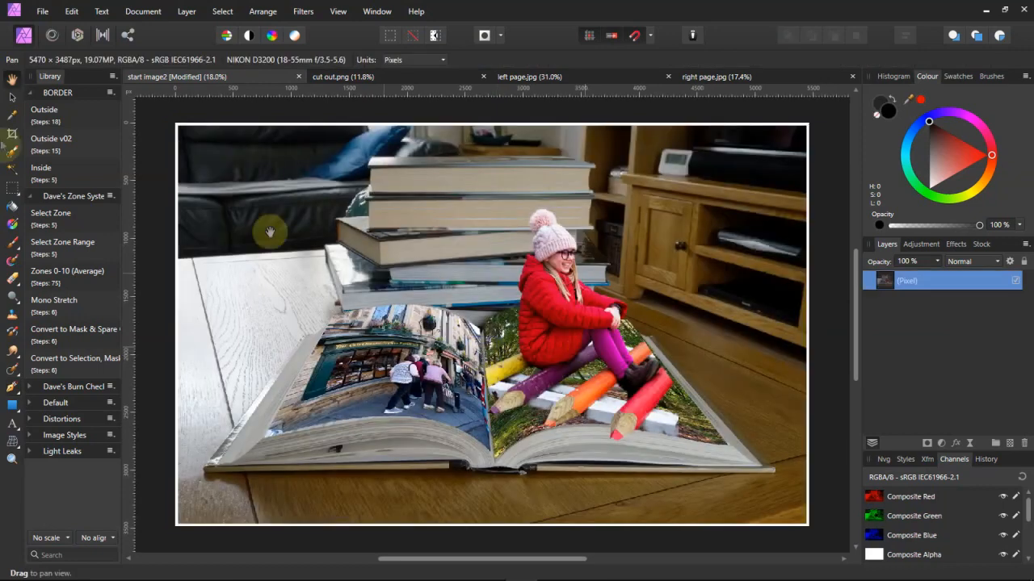
# - Stamp the copyright signature brush once in near-white at 592.9 px width in the photo's lower-right corner
pyautogui.click(12, 246)
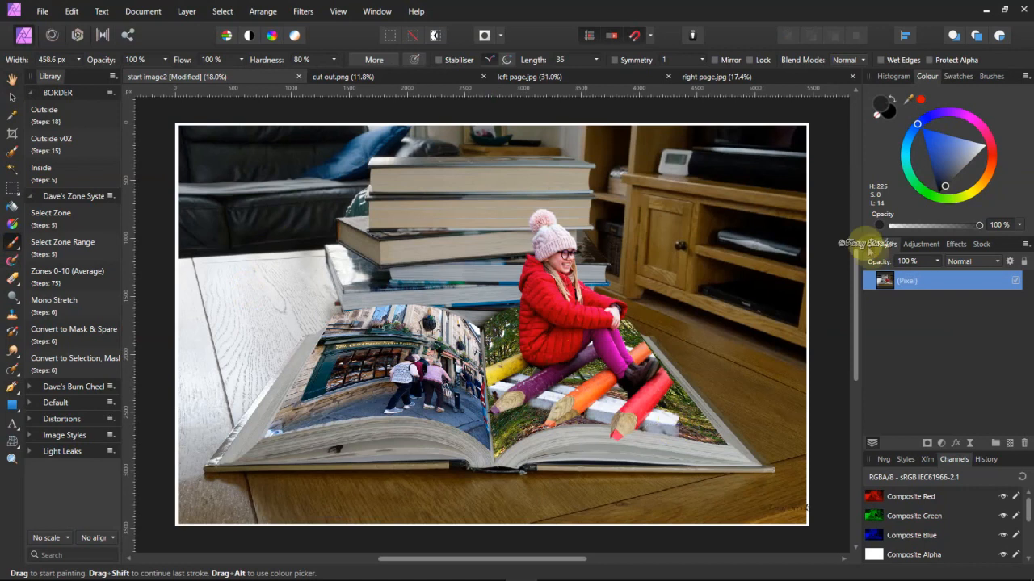
pyautogui.click(985, 150)
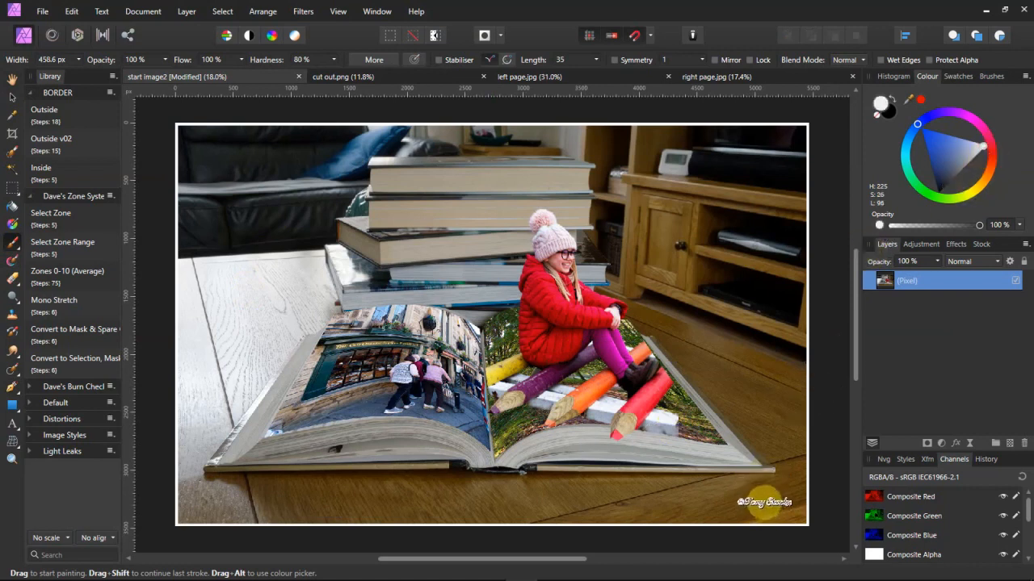
pyautogui.press('[')
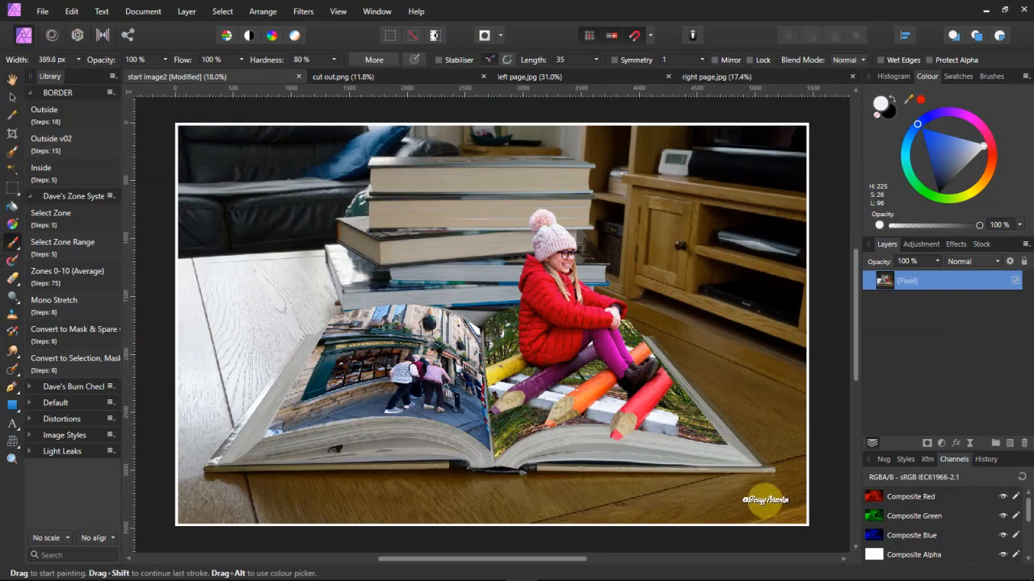
pyautogui.press(']')
pyautogui.click(763, 509)
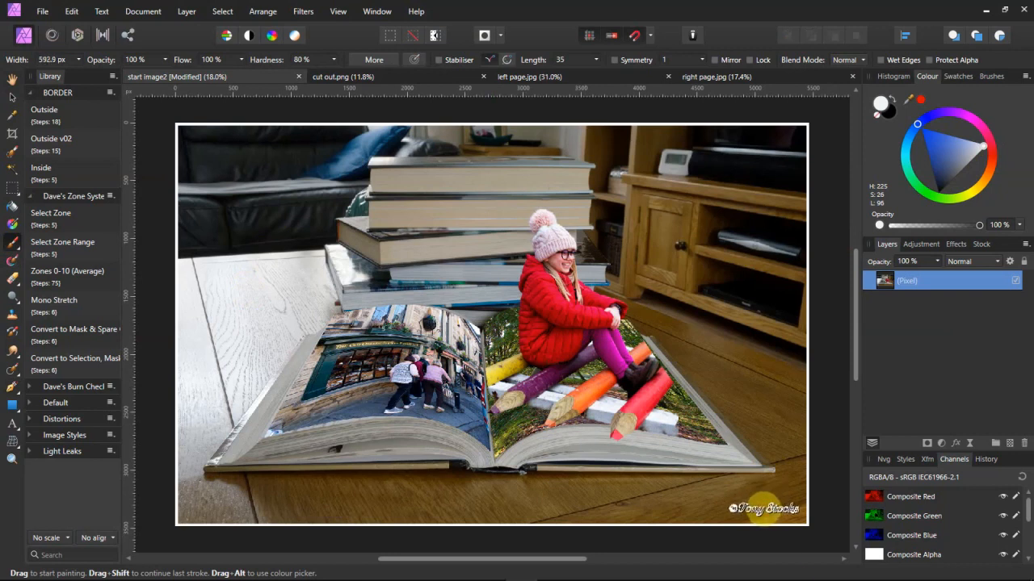
# - Export the bordered, signed image as a best-quality JPEG named start image3.jpg in the Book\source folder
pyautogui.click(46, 19)
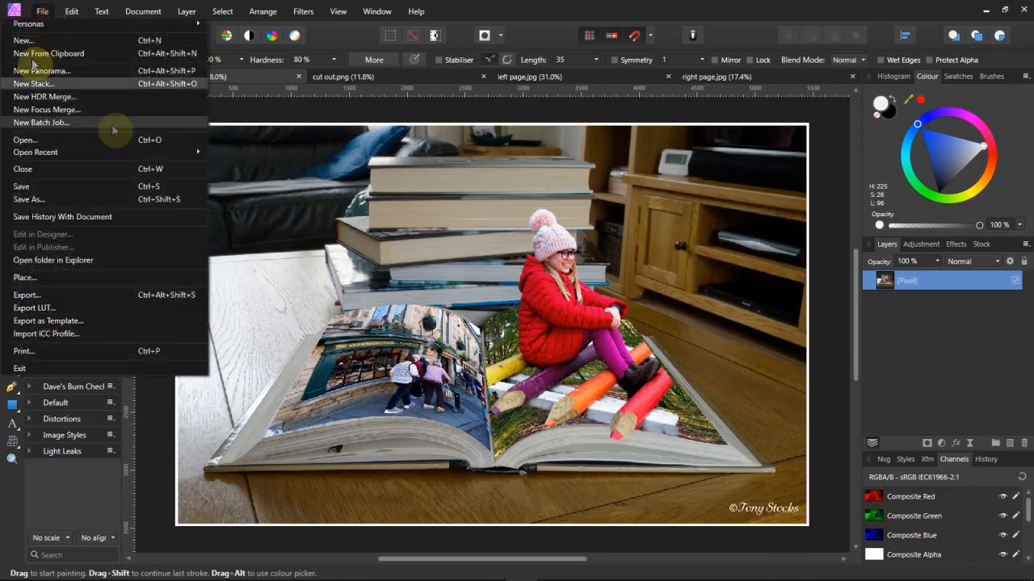
pyautogui.click(79, 296)
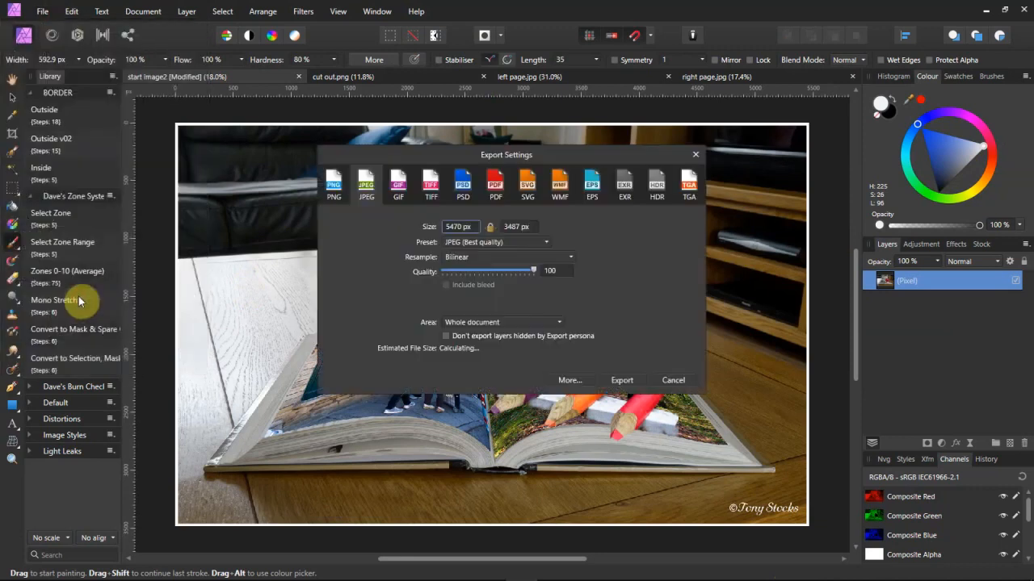
pyautogui.click(623, 382)
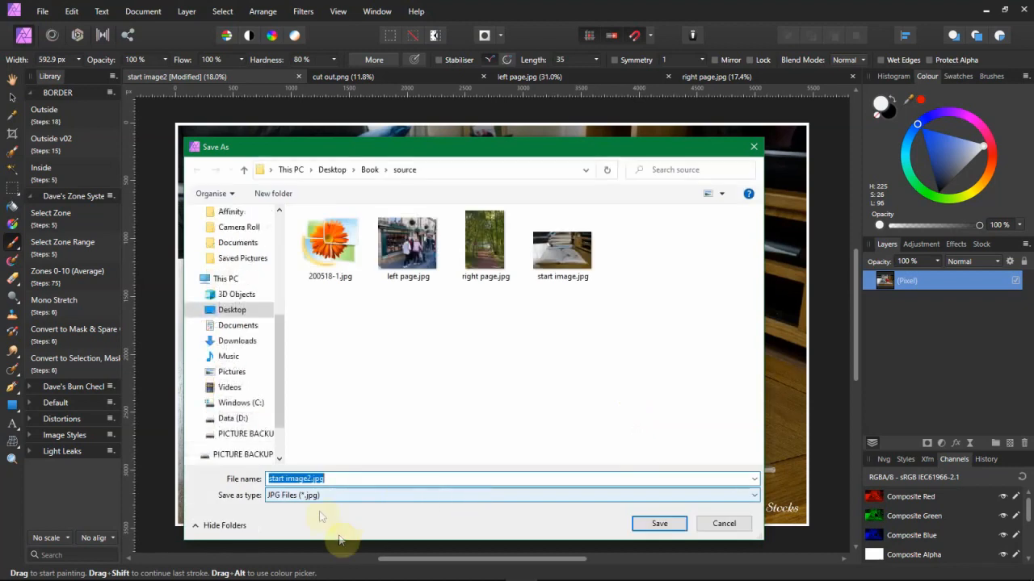
pyautogui.click(312, 478)
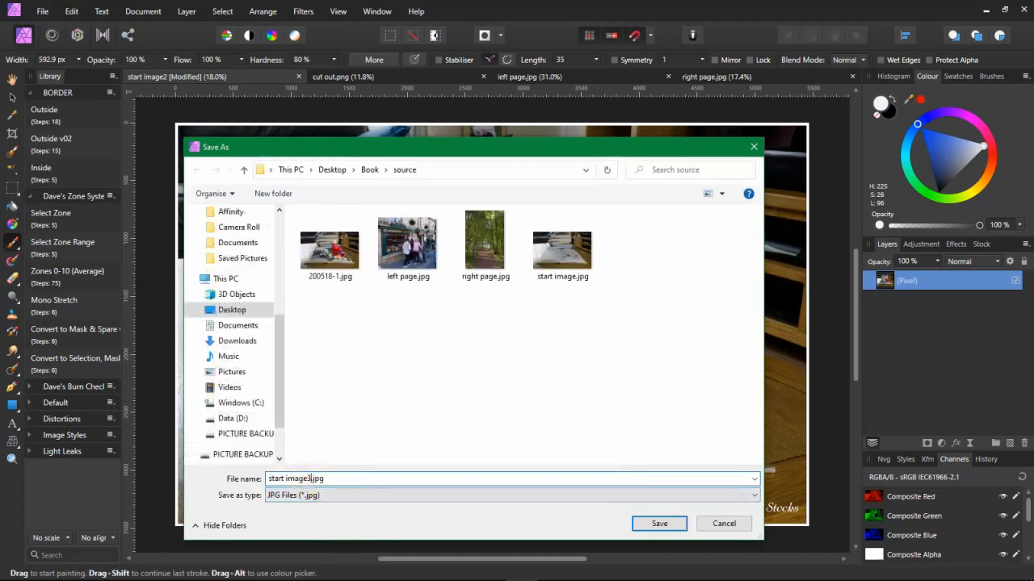
pyautogui.click(661, 524)
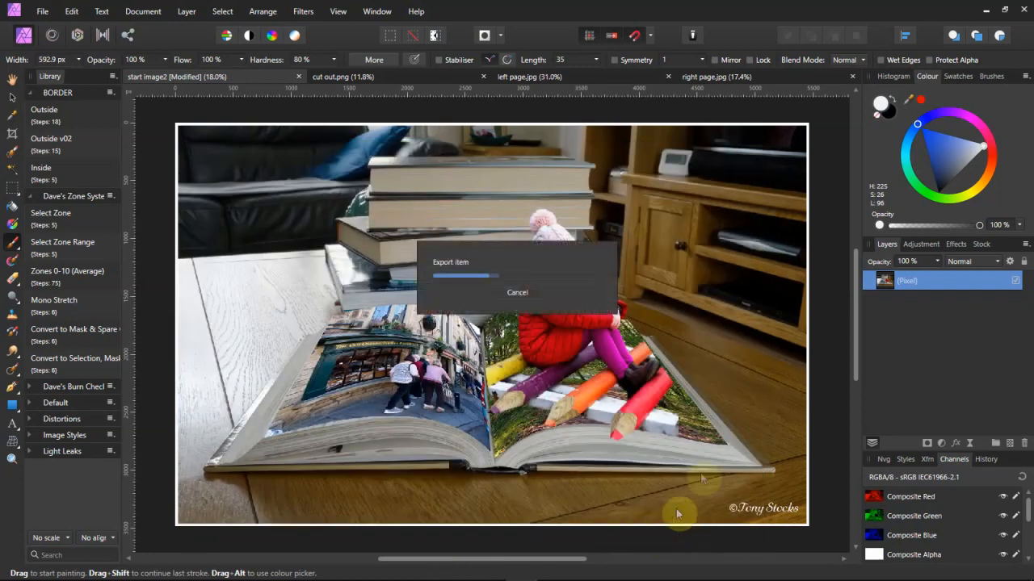